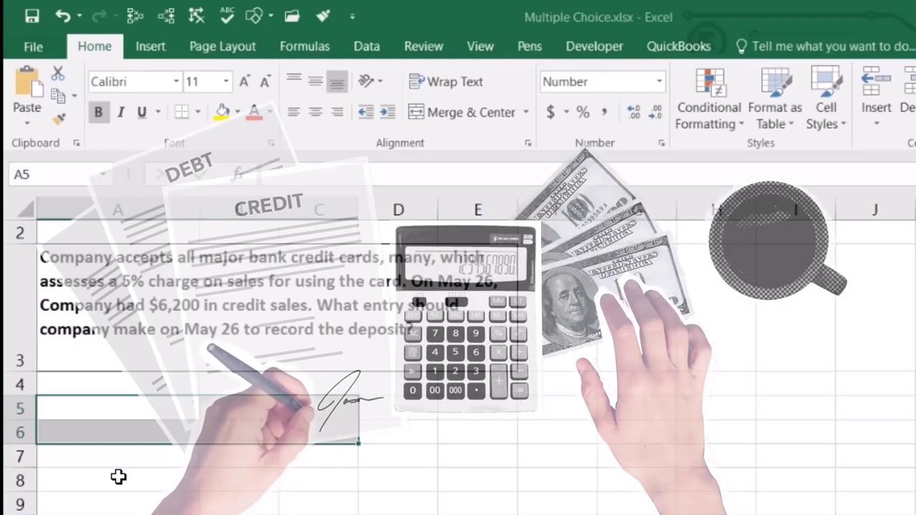
Step: Enter the journal entry account labels Cash in A5 and Sale in A6
{"action": "left_click", "coordinate": [100, 409]}
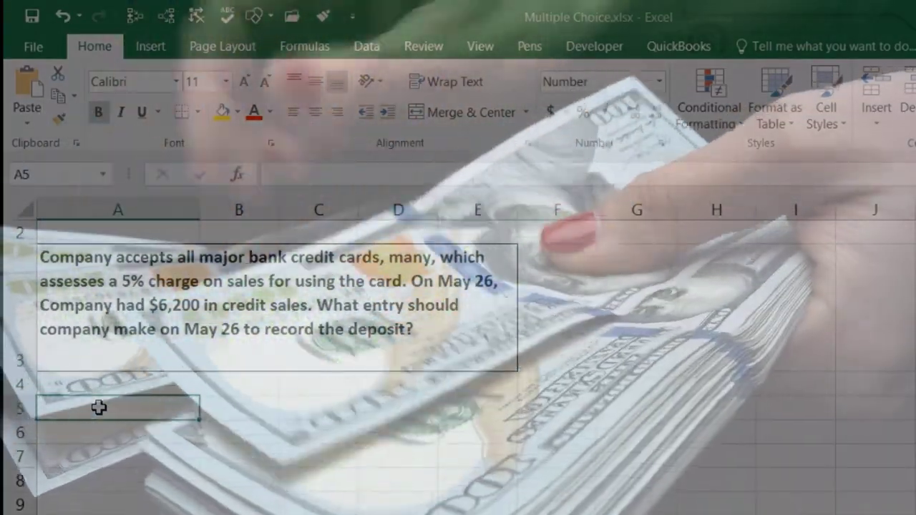
{"action": "type", "text": "Cash"}
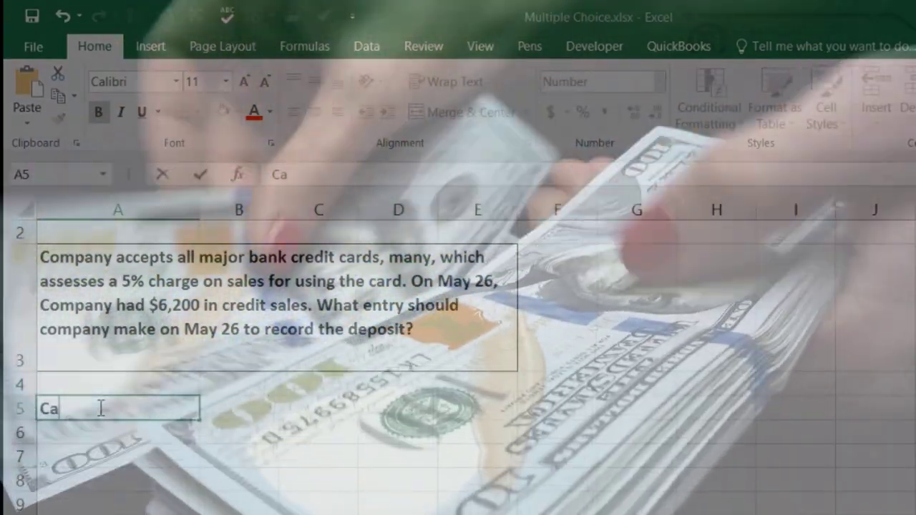
{"action": "key", "text": "Return"}
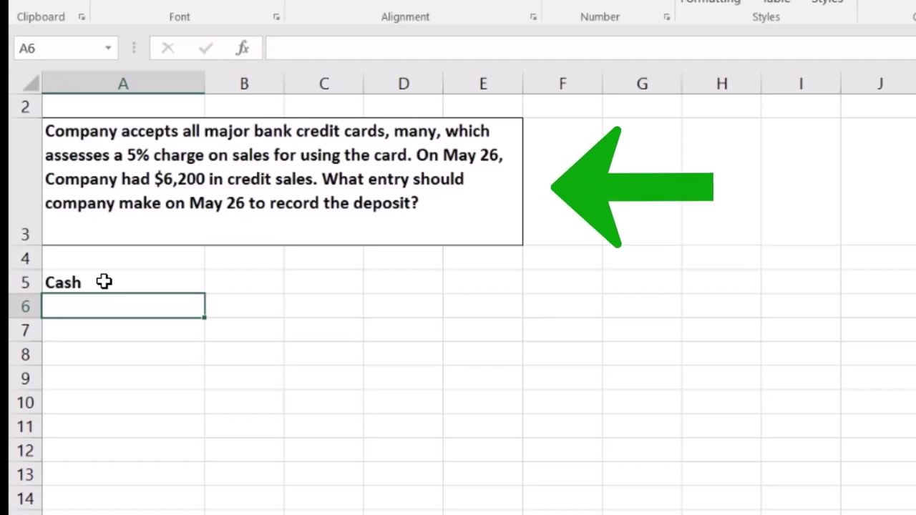
{"action": "type", "text": "Sale"}
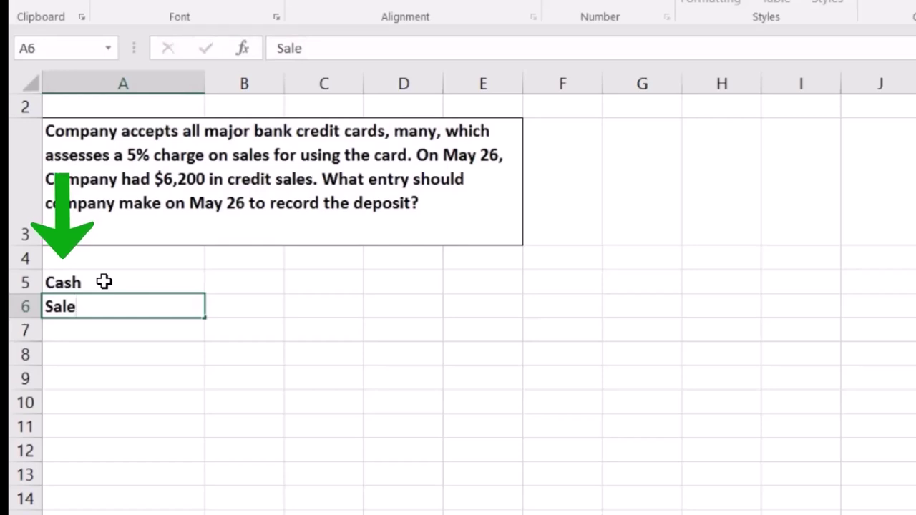
{"action": "key", "text": "Return"}
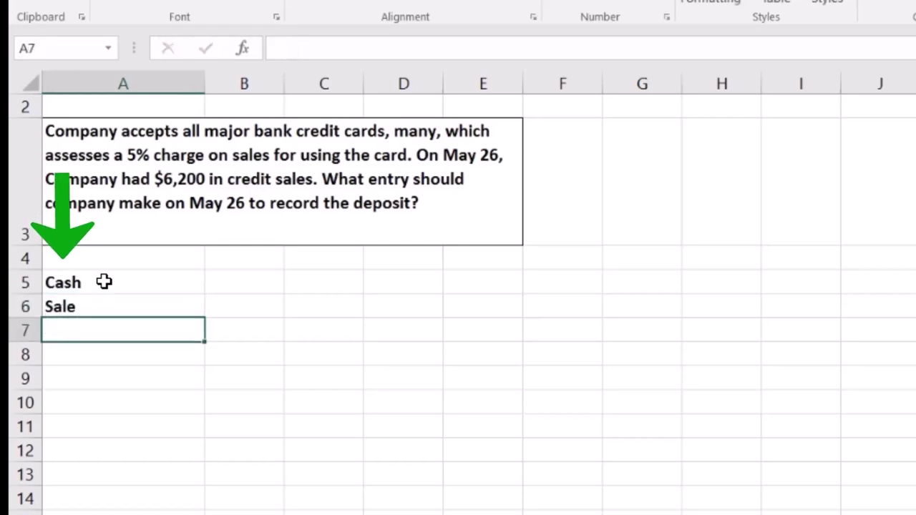
Step: Enter the credit of -6200 for Sale in C6
{"action": "key", "text": "Up"}
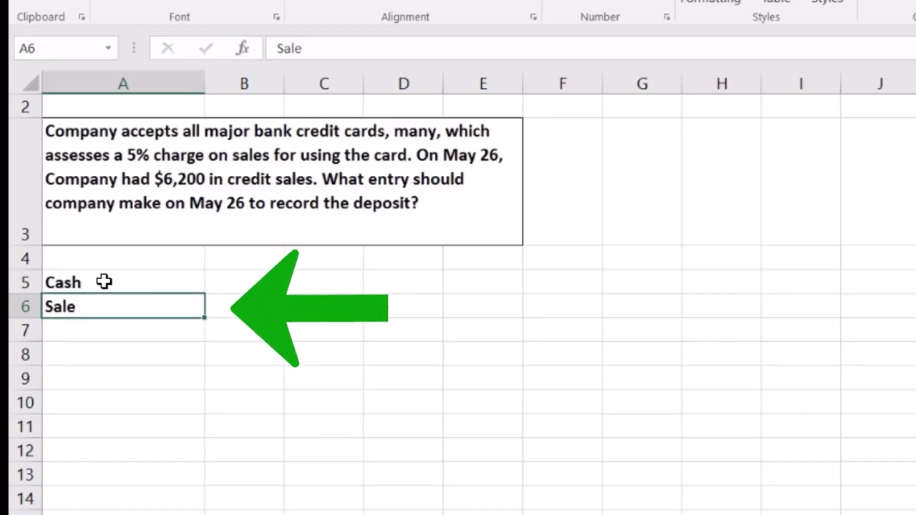
{"action": "key", "text": "Right"}
{"action": "key", "text": "Right"}
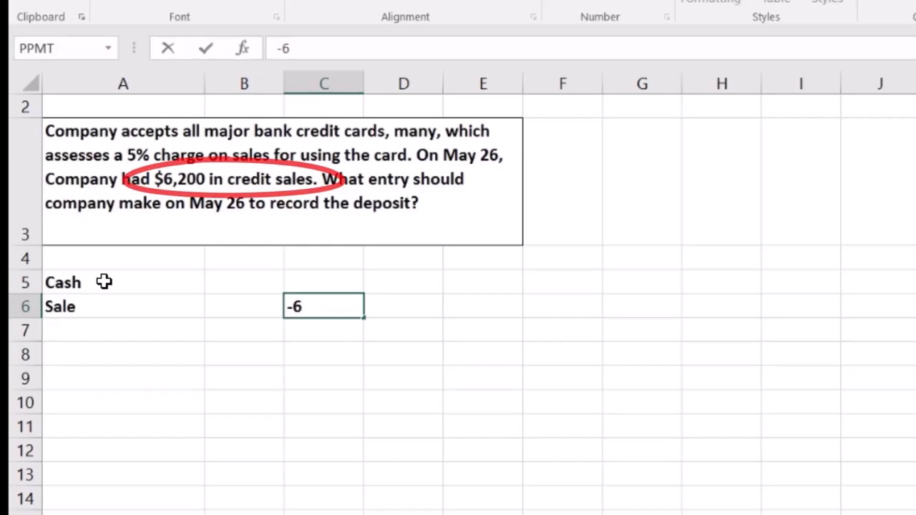
{"action": "key", "text": "Return"}
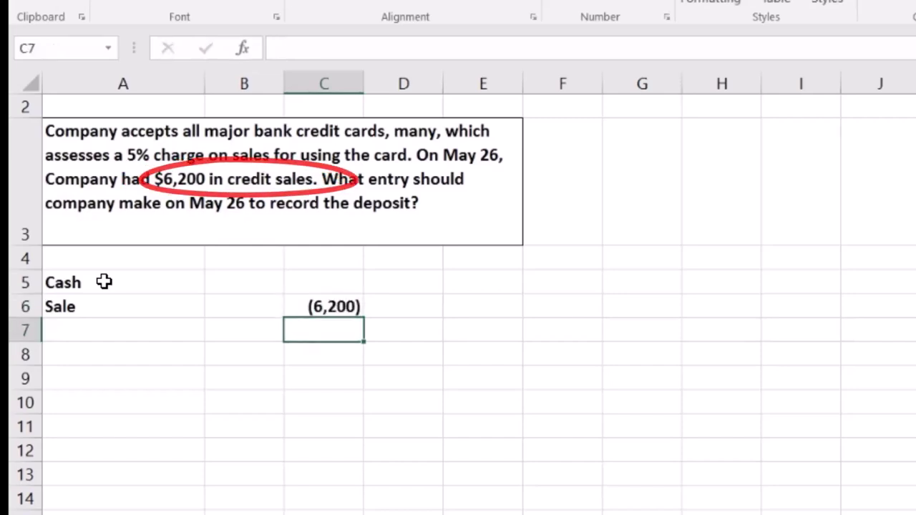
Step: Enter 6,200 in F5 and .05 in F6, formatting F6 as an underlined percentage
{"action": "key", "text": "Right"}
{"action": "key", "text": "Right"}
{"action": "key", "text": "Right"}
{"action": "key", "text": "Up"}
{"action": "key", "text": "Up"}
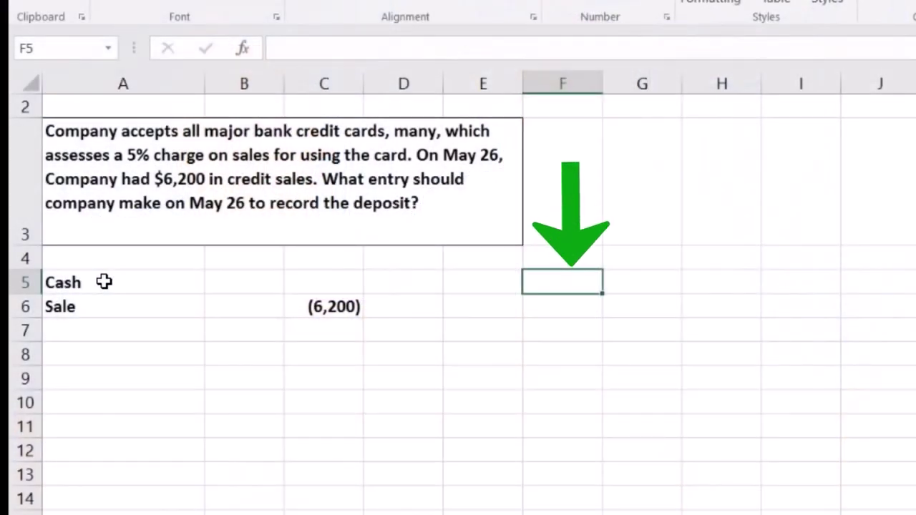
{"action": "key", "text": "Down"}
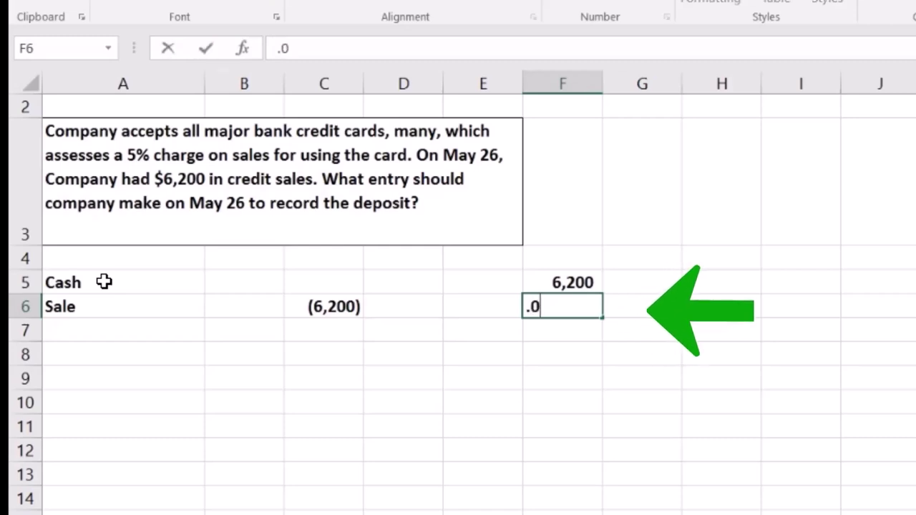
{"action": "key", "text": "Return"}
{"action": "key", "text": "Up"}
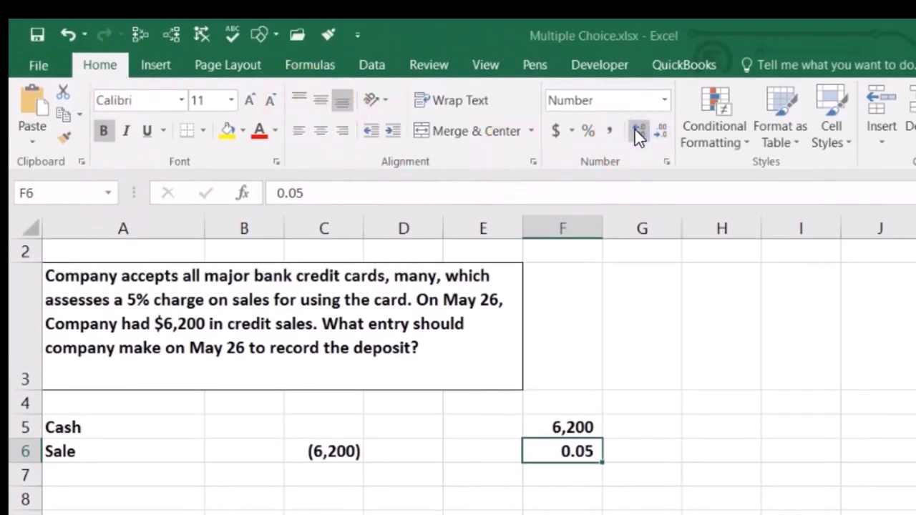
{"action": "left_click", "coordinate": [593, 130]}
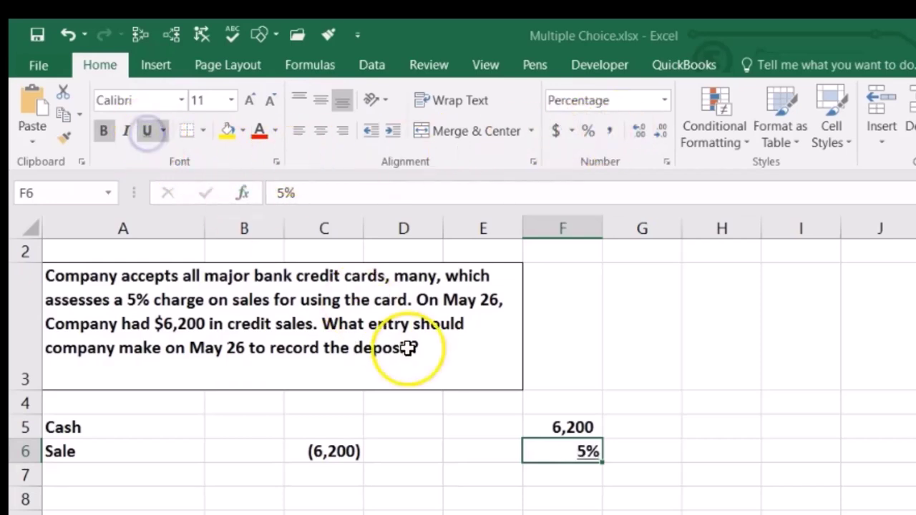
Step: Calculate the card fee in F7 by multiplying F5 by F6
{"action": "left_click", "coordinate": [539, 476]}
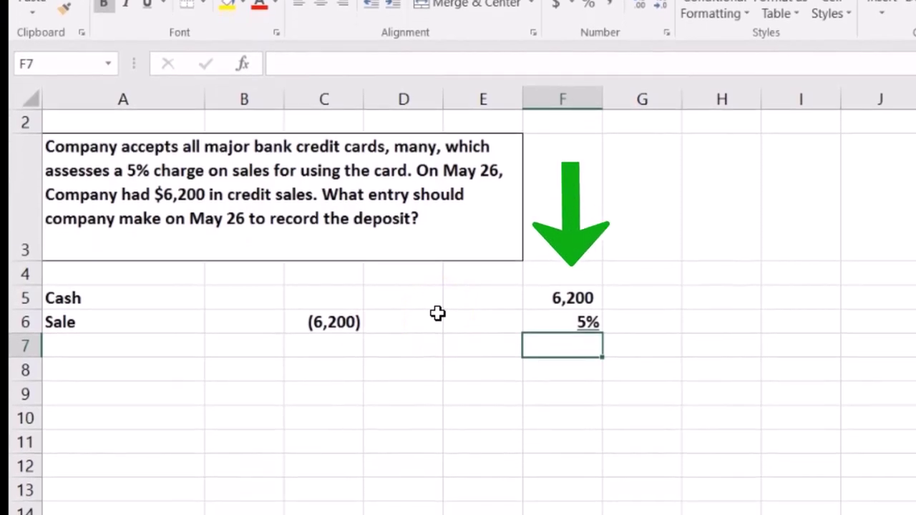
{"action": "type", "text": "="}
{"action": "left_click", "coordinate": [570, 296]}
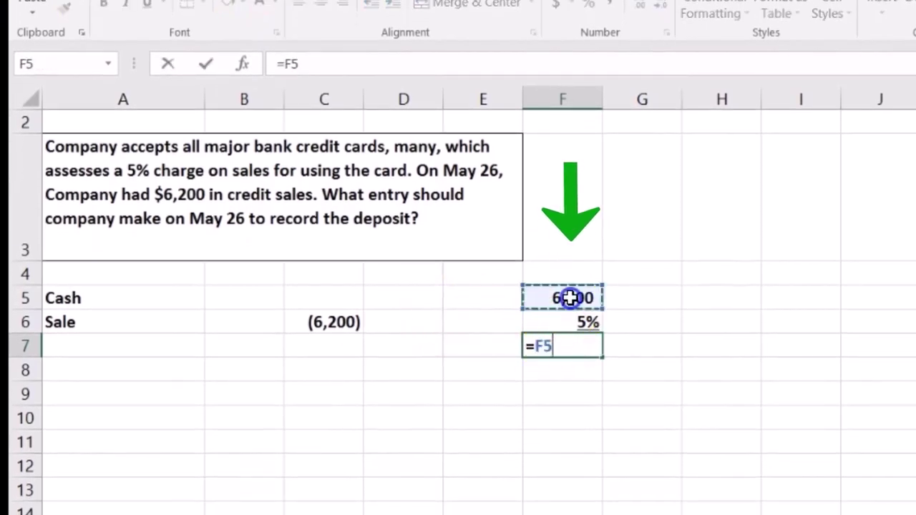
{"action": "type", "text": "*"}
{"action": "left_click", "coordinate": [566, 322]}
{"action": "key", "text": "Return"}
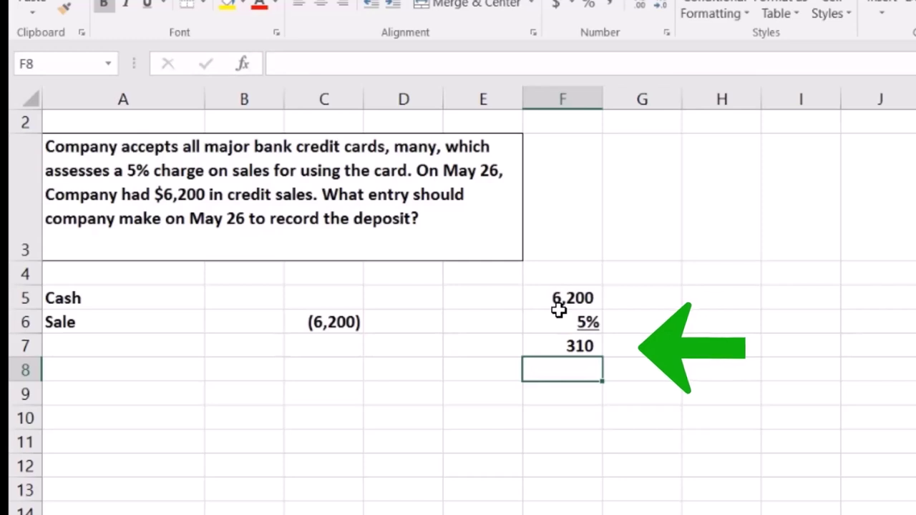
Step: Calculate the net cash received in F9 with the formula =F5-F7
{"action": "key", "text": "Return"}
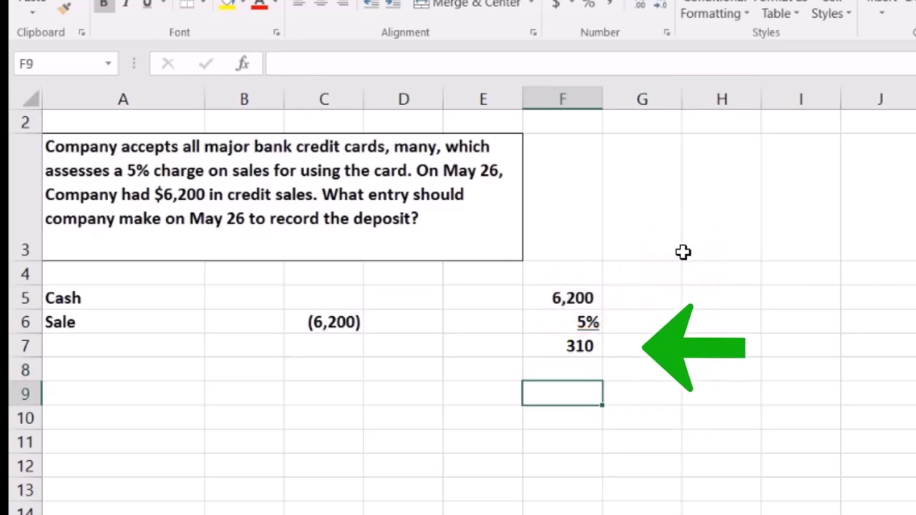
{"action": "type", "text": "="}
{"action": "key", "text": "Up"}
{"action": "key", "text": "Up"}
{"action": "key", "text": "Up"}
{"action": "key", "text": "Up"}
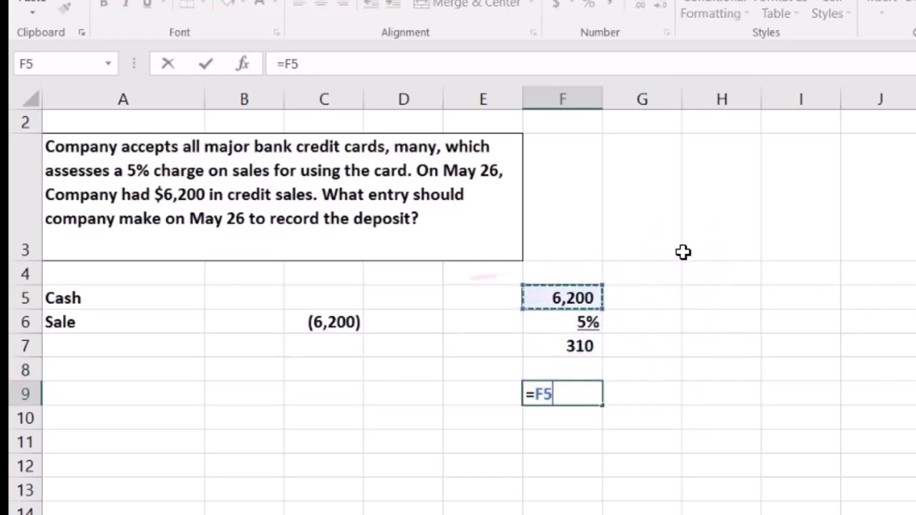
{"action": "type", "text": "-"}
{"action": "left_click", "coordinate": [584, 346]}
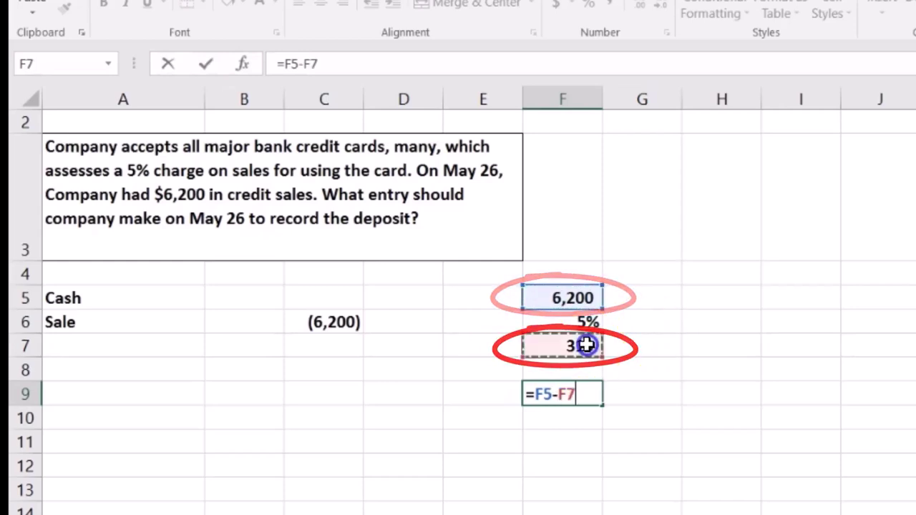
{"action": "key", "text": "Return"}
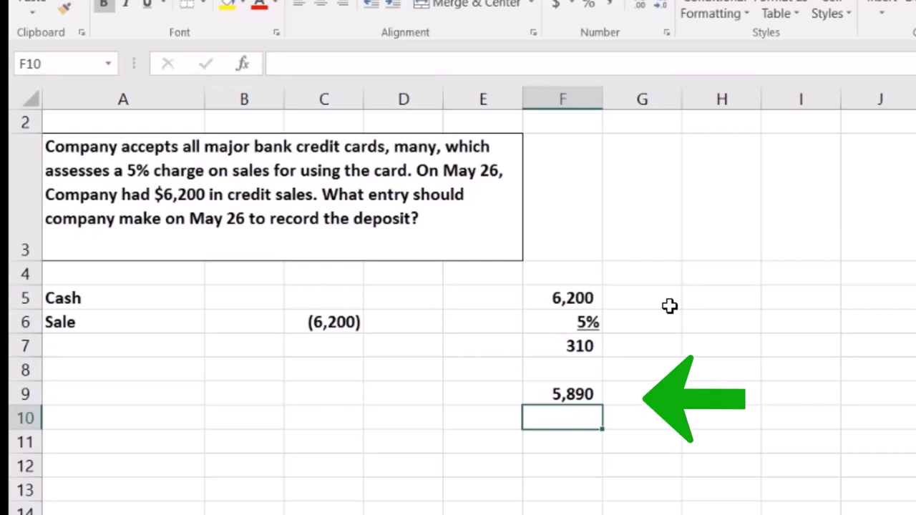
Step: Enter the sales amount 6,200 in H5 to start an alternative calculation
{"action": "key", "text": "Right"}
{"action": "key", "text": "Up"}
{"action": "key", "text": "Up"}
{"action": "key", "text": "Up"}
{"action": "key", "text": "Up"}
{"action": "key", "text": "Up"}
{"action": "key", "text": "Right"}
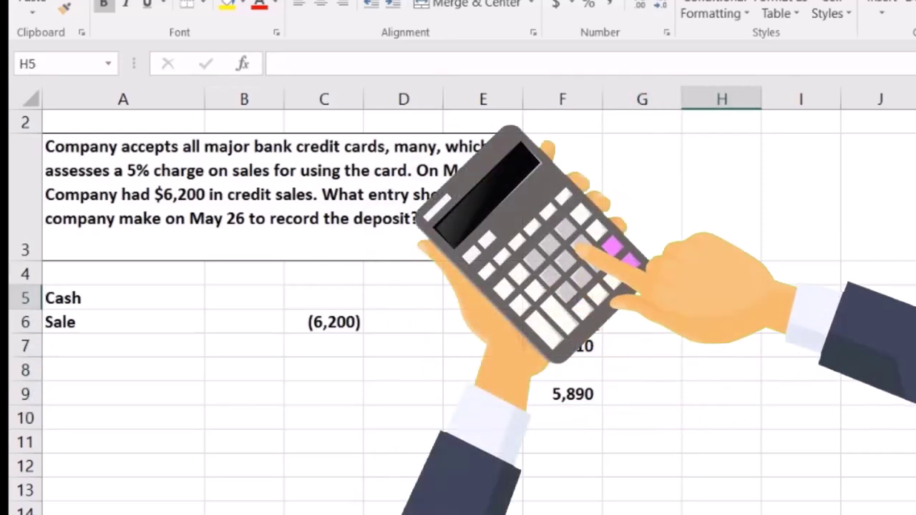
{"action": "type", "text": "6,"}
{"action": "type", "text": "200"}
{"action": "key", "text": "Return"}
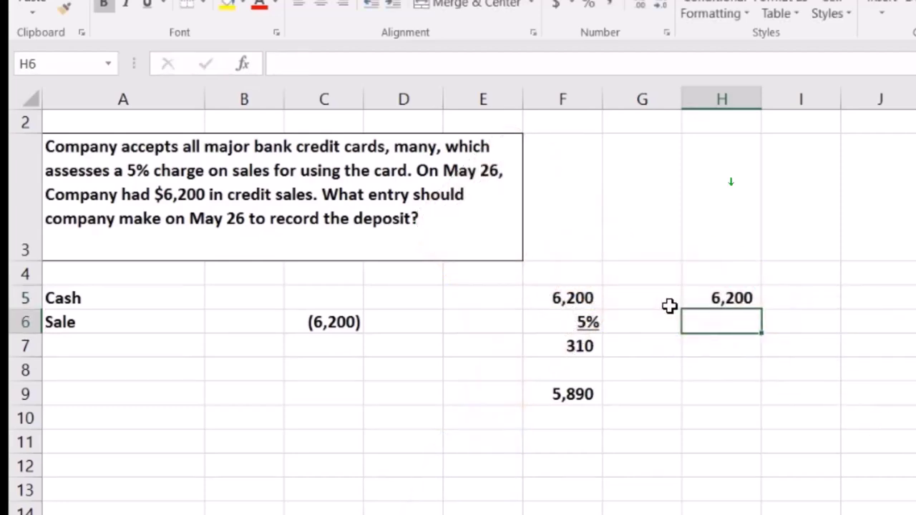
Step: Enter the formula =1-.05 in H6 and format the cell as a percentage
{"action": "type", "text": "="}
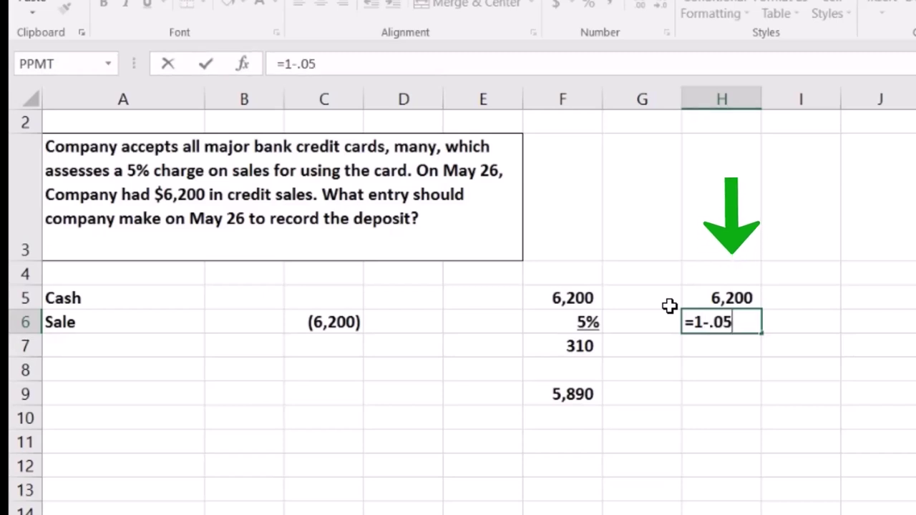
{"action": "type", "text": "1-.05"}
{"action": "key", "text": "Return"}
{"action": "key", "text": "Up"}
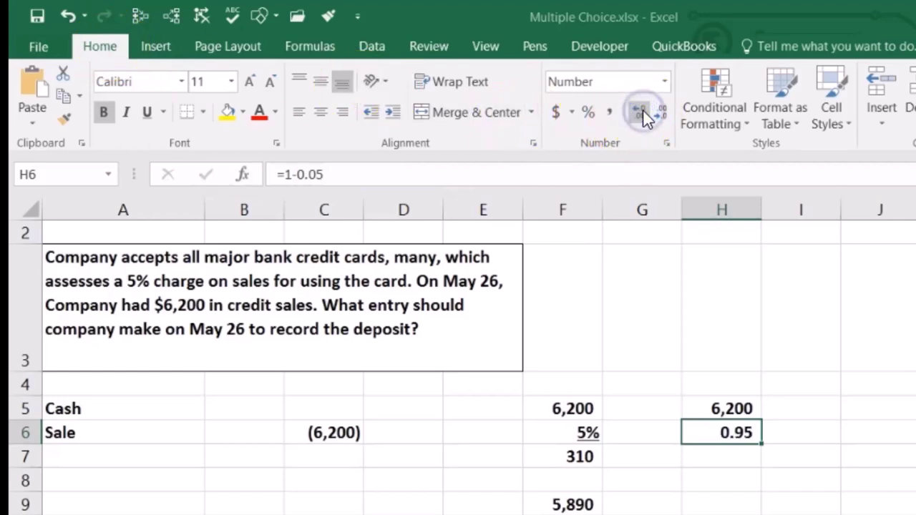
{"action": "left_click", "coordinate": [587, 113]}
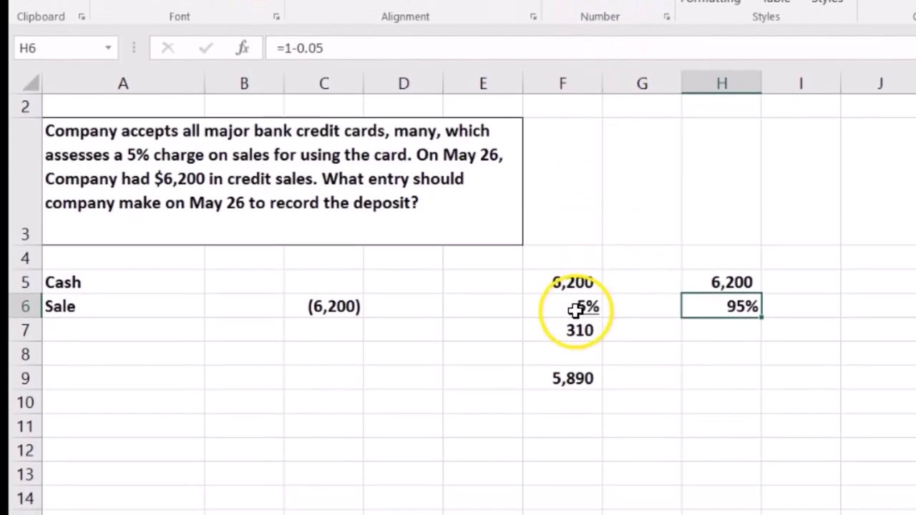
Step: Calculate the net cash in H9 by multiplying H5 by H6
{"action": "left_click", "coordinate": [576, 310]}
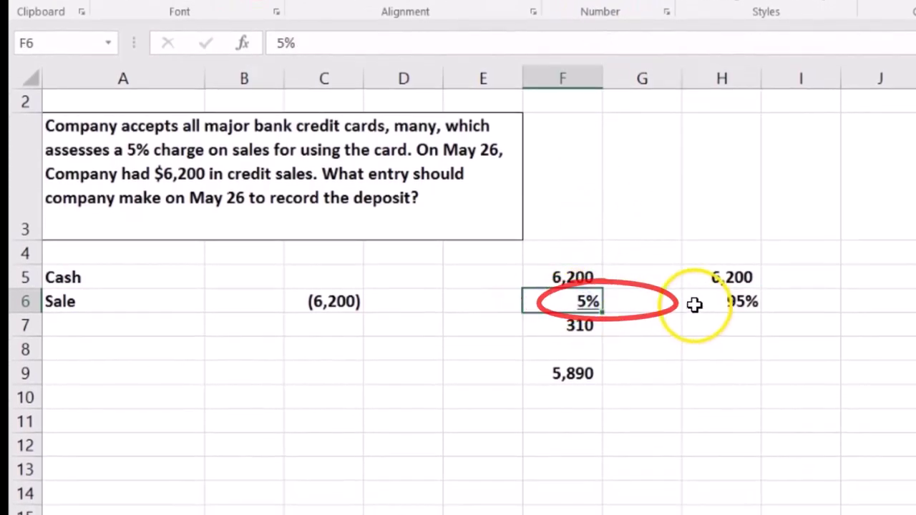
{"action": "left_click", "coordinate": [696, 303]}
{"action": "left_click", "coordinate": [707, 379]}
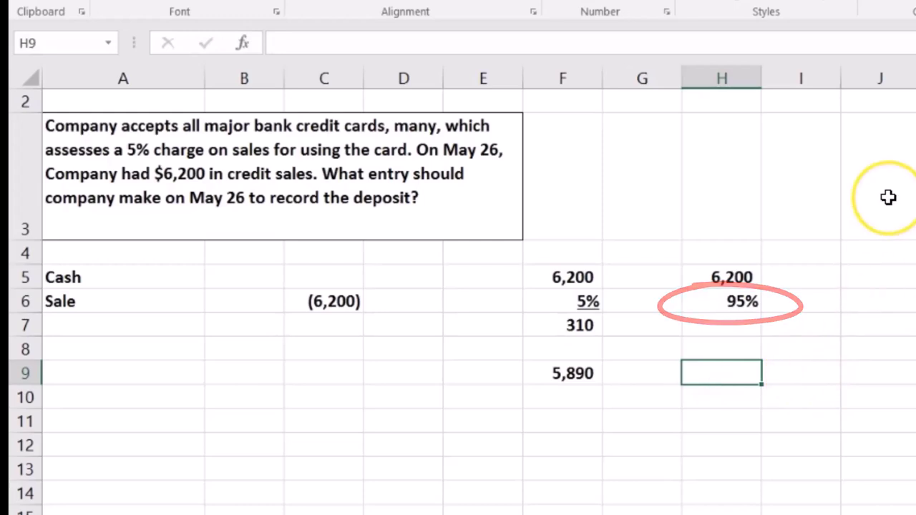
{"action": "type", "text": "="}
{"action": "left_click", "coordinate": [729, 277]}
{"action": "type", "text": "*"}
{"action": "left_click", "coordinate": [732, 304]}
{"action": "key", "text": "Return"}
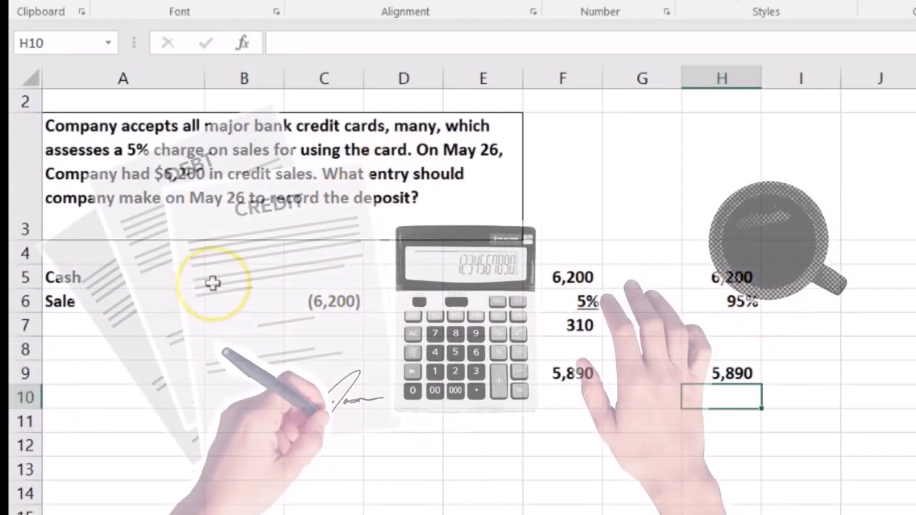
Step: Enter the Cash debit of 5890 in B5 and check the sum of the entry in B5:C6
{"action": "left_click", "coordinate": [209, 277]}
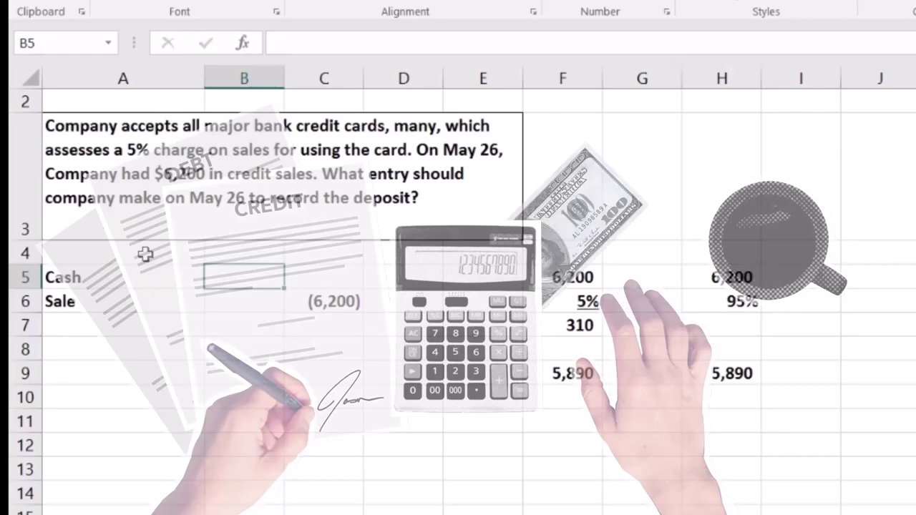
{"action": "type", "text": "5890"}
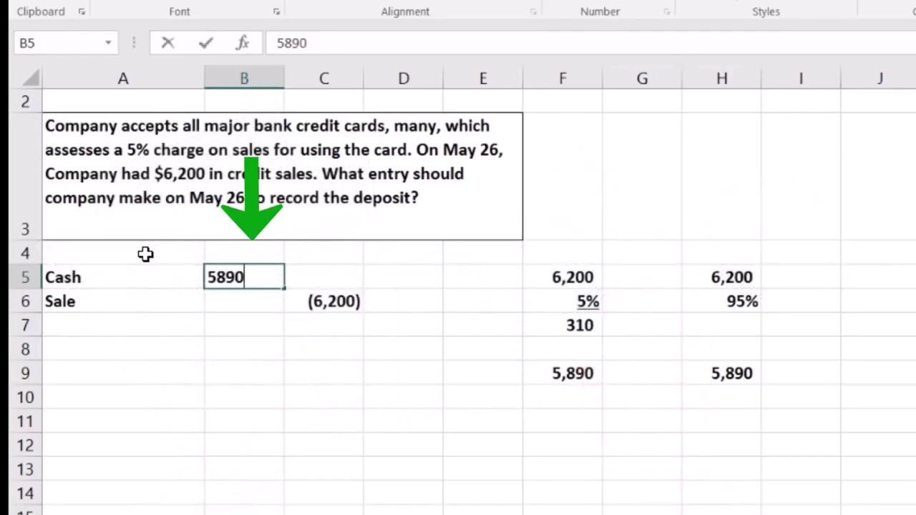
{"action": "key", "text": "Return"}
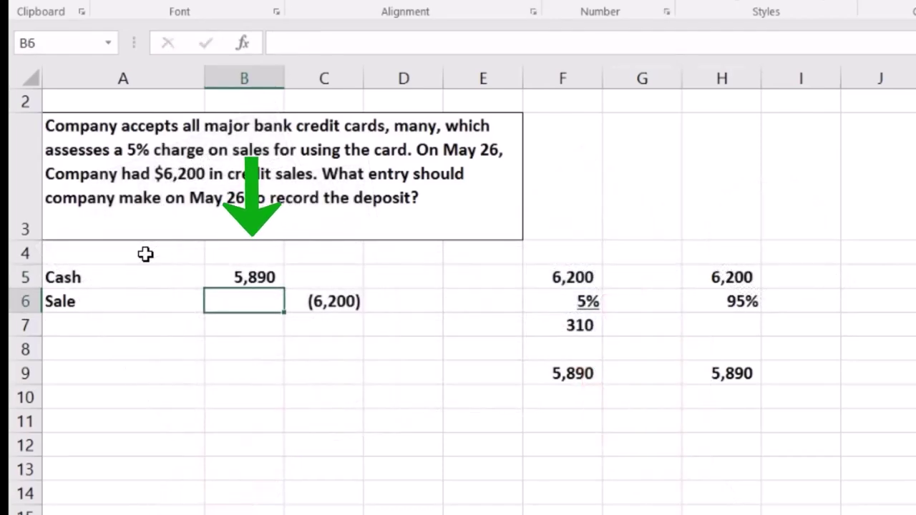
{"action": "key", "text": "Return"}
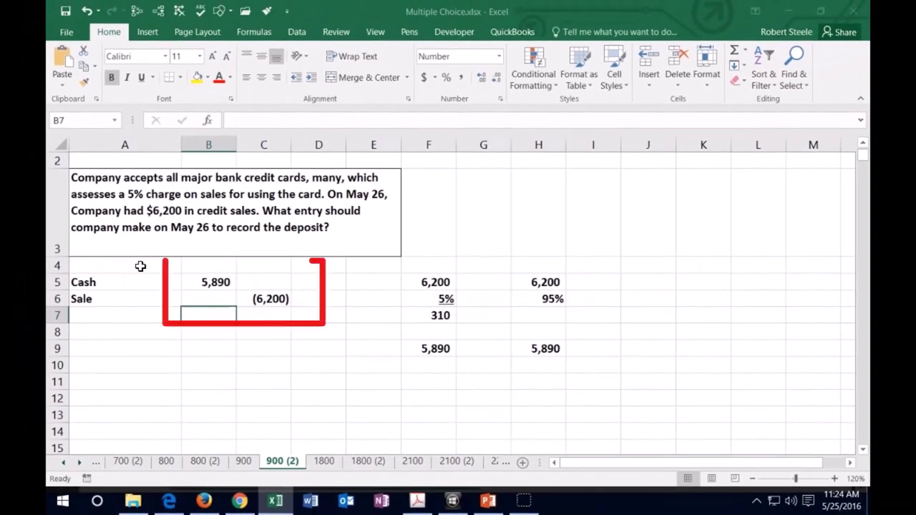
{"action": "left_click_drag", "start_coordinate": [222, 284], "coordinate": [257, 297]}
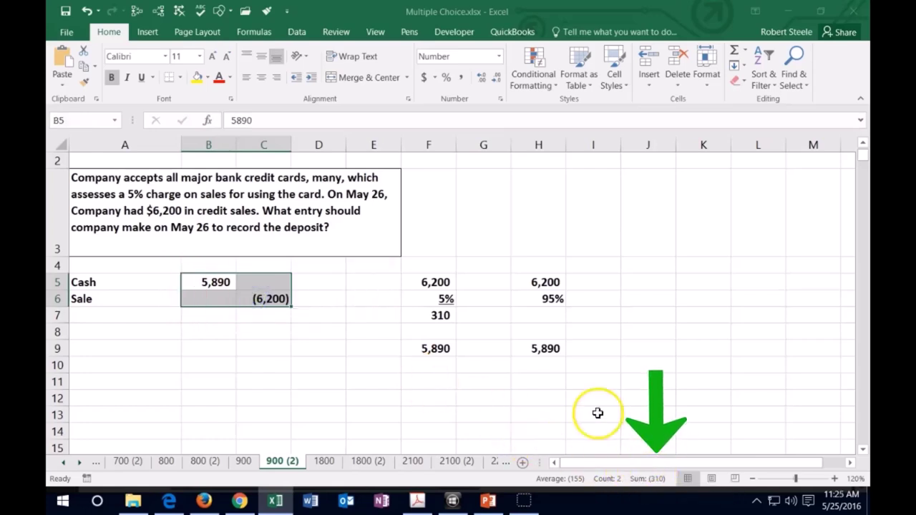
Step: Enter a debit of 310 in B7 and check the sum of the debits in column B
{"action": "left_click", "coordinate": [221, 315]}
{"action": "type", "text": "36"}
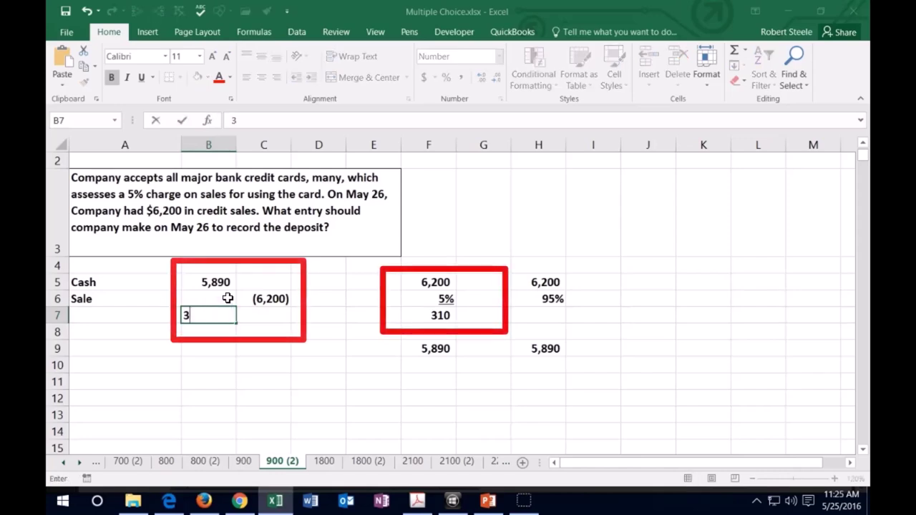
{"action": "key", "text": "BackSpace"}
{"action": "type", "text": "1"}
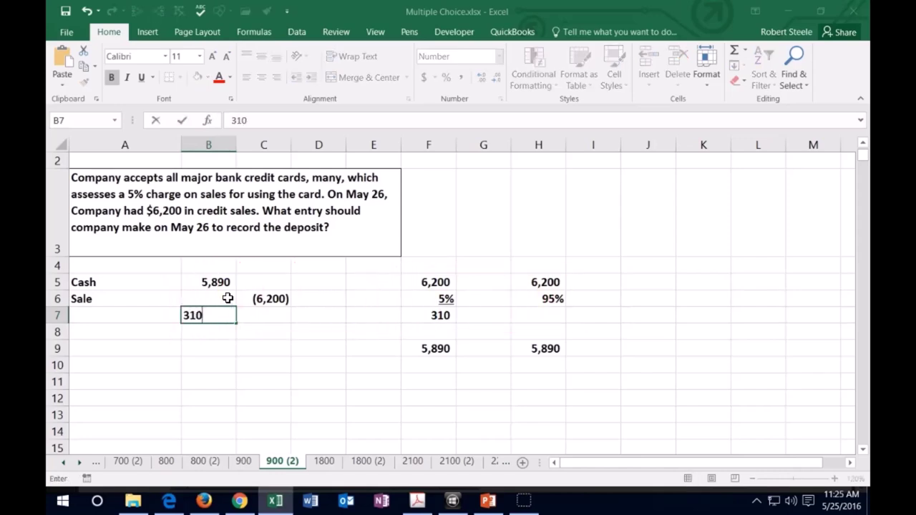
{"action": "type", "text": "0"}
{"action": "key", "text": "Return"}
{"action": "left_click_drag", "start_coordinate": [187, 283], "coordinate": [203, 325]}
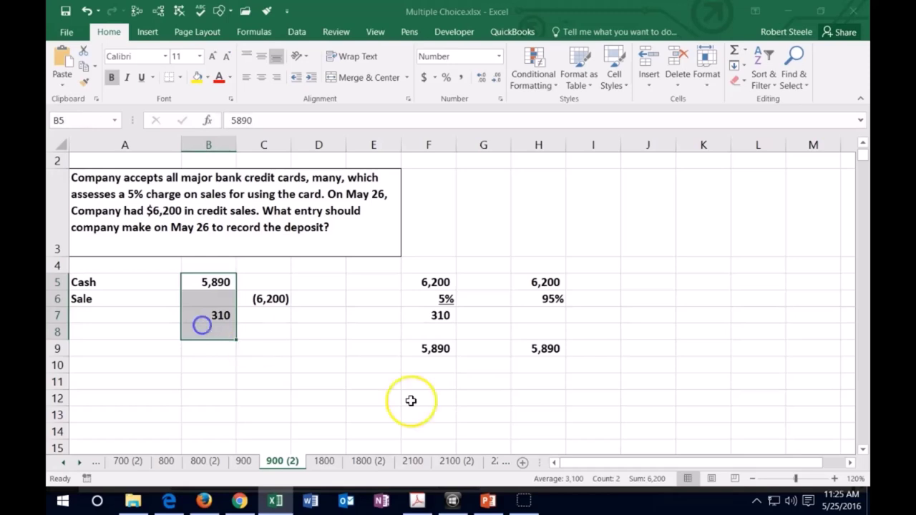
Step: Label the 310 debit in A7 as Credit card fee expense and widen column A to fit the label
{"action": "left_click", "coordinate": [277, 298]}
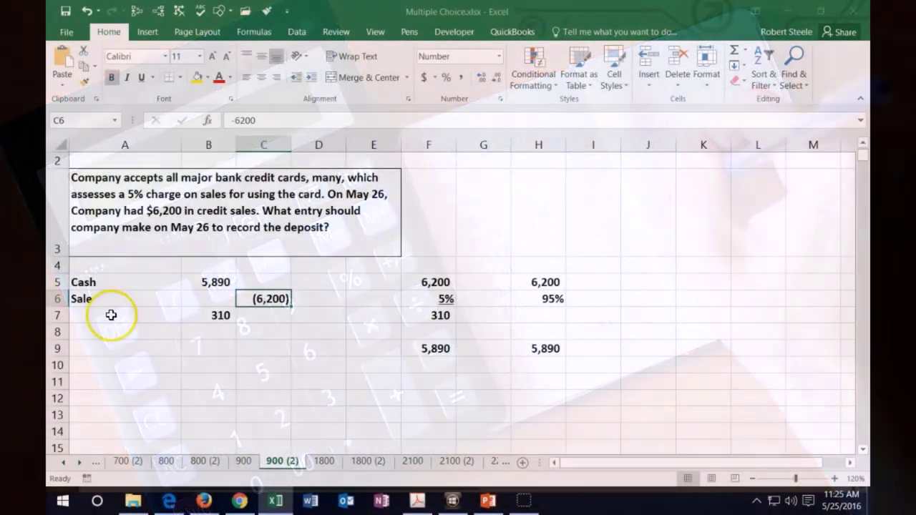
{"action": "left_click", "coordinate": [111, 315]}
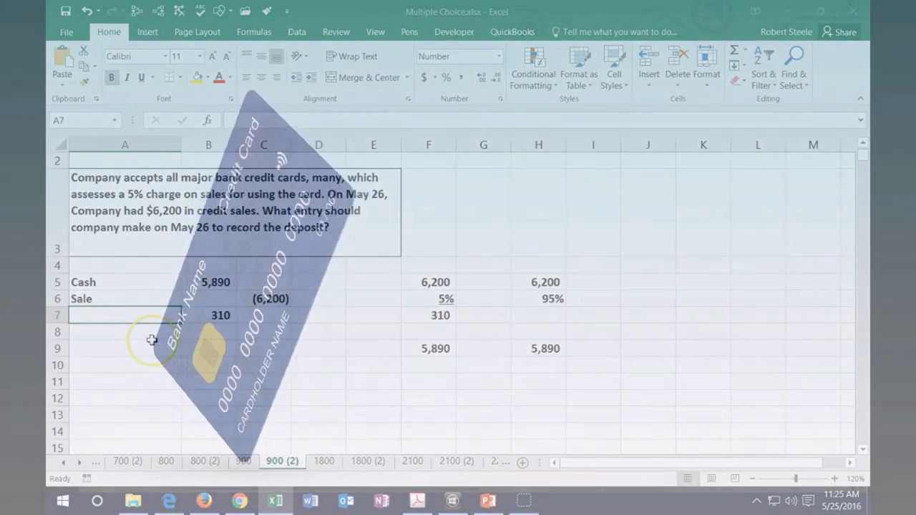
{"action": "type", "text": "Credi card fee expense"}
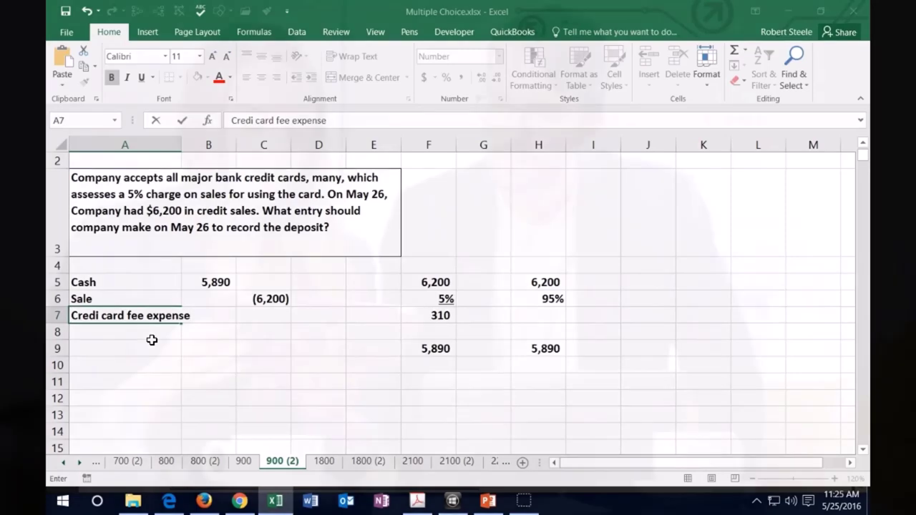
{"action": "key", "text": "Return"}
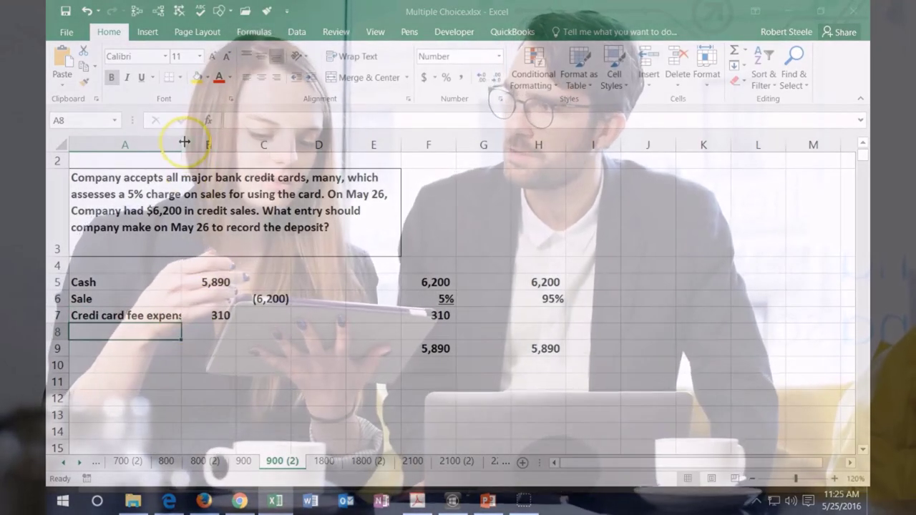
{"action": "left_click_drag", "start_coordinate": [184, 144], "coordinate": [193, 144]}
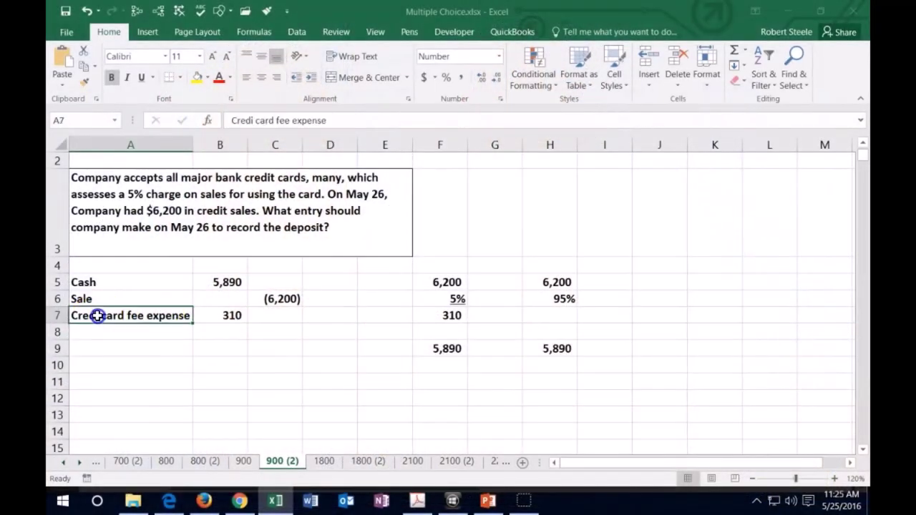
{"action": "double_click", "coordinate": [97, 316]}
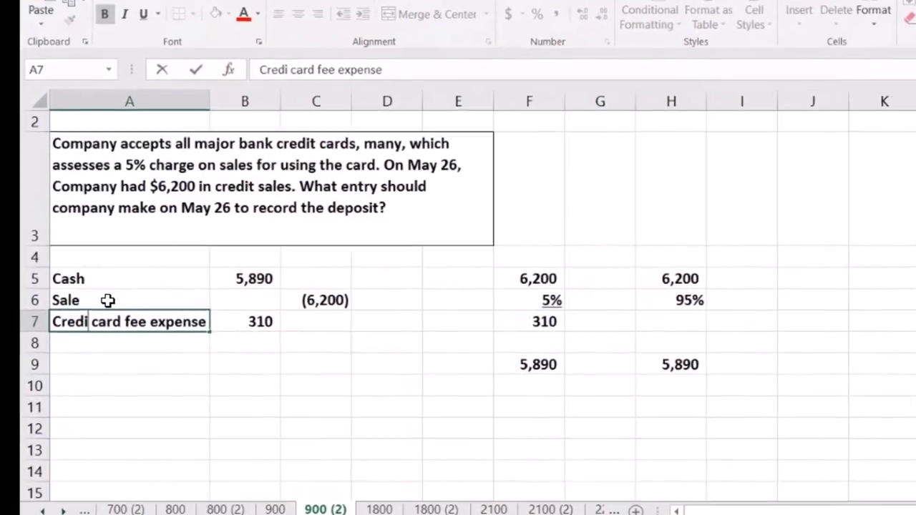
{"action": "type", "text": "t"}
{"action": "key", "text": "Return"}
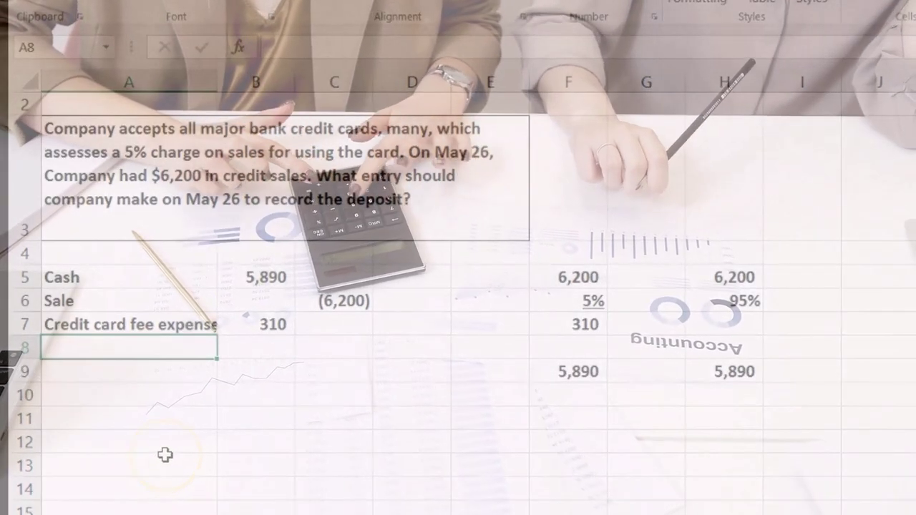
Step: Replace the credit card fee amount in B7 with the balancing formula =-SUM(B5:C6)
{"action": "left_click_drag", "start_coordinate": [131, 284], "coordinate": [233, 283]}
{"action": "left_click_drag", "start_coordinate": [181, 301], "coordinate": [340, 301]}
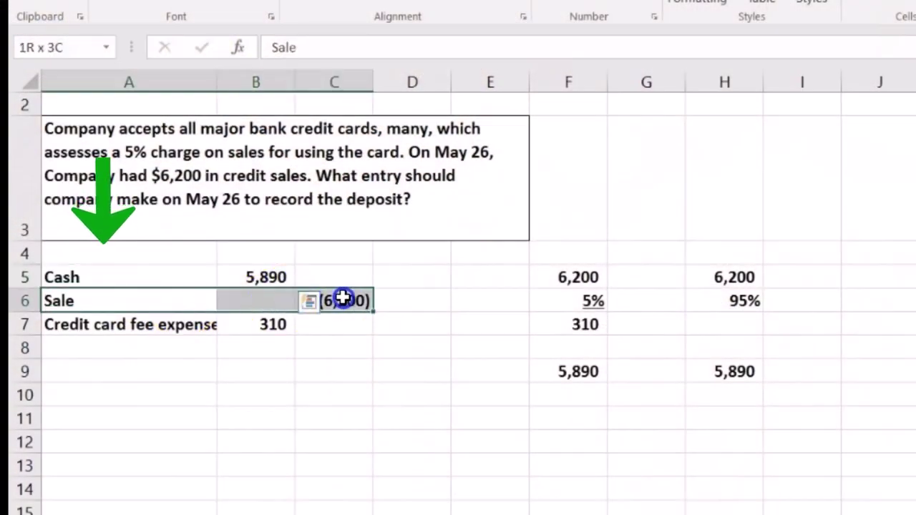
{"action": "left_click_drag", "start_coordinate": [208, 327], "coordinate": [242, 325]}
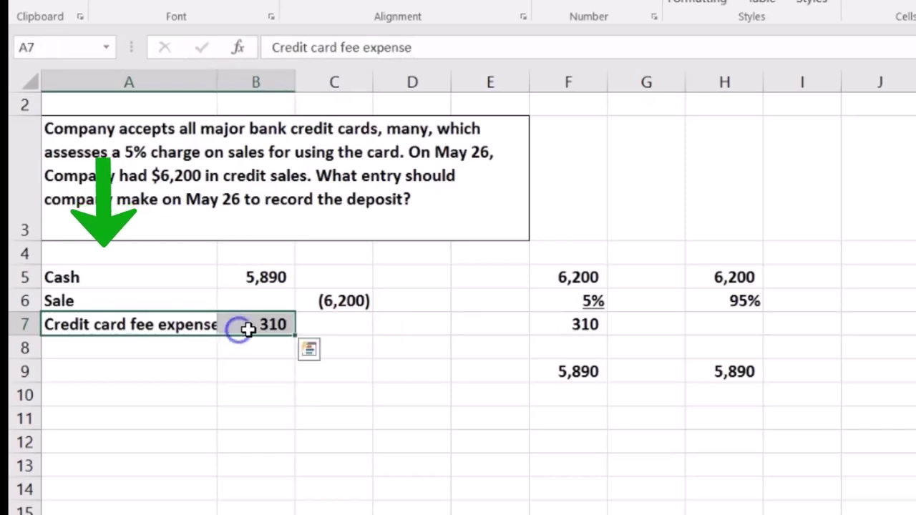
{"action": "left_click", "coordinate": [248, 327]}
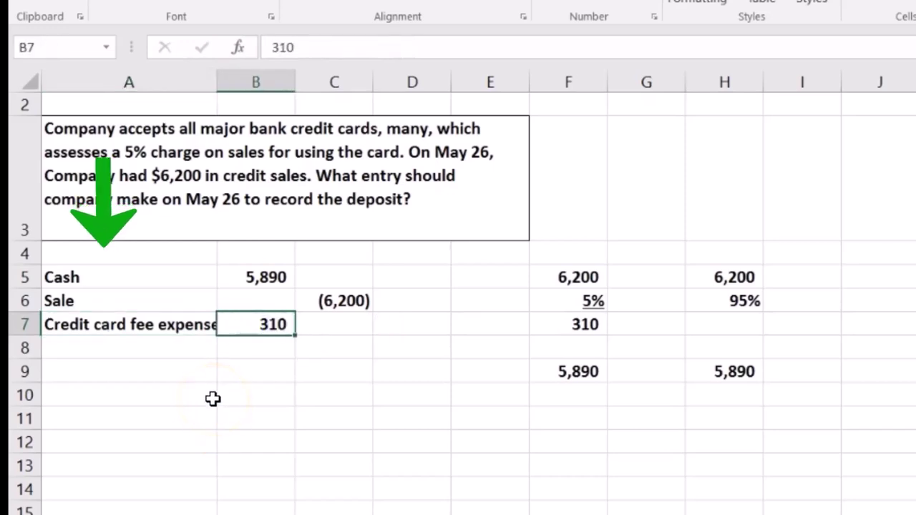
{"action": "type", "text": "-sum("}
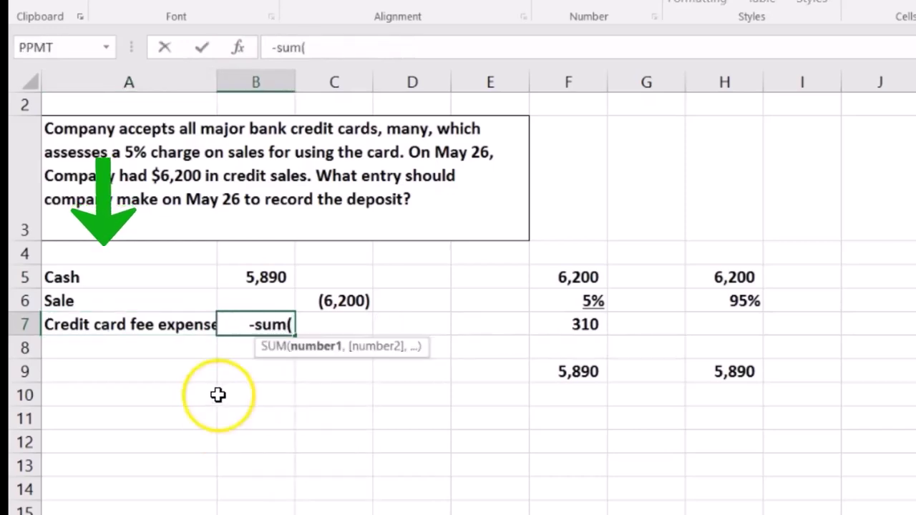
{"action": "left_click_drag", "start_coordinate": [244, 278], "coordinate": [317, 293]}
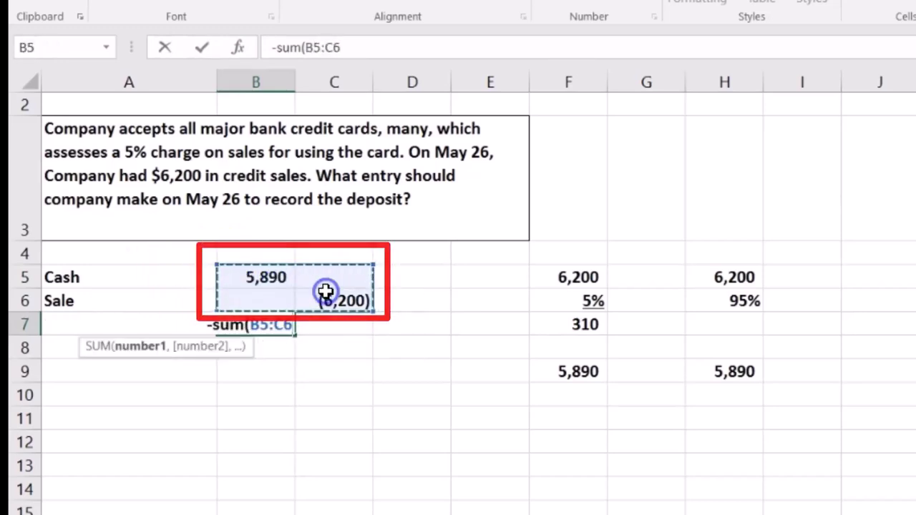
{"action": "key", "text": "Return"}
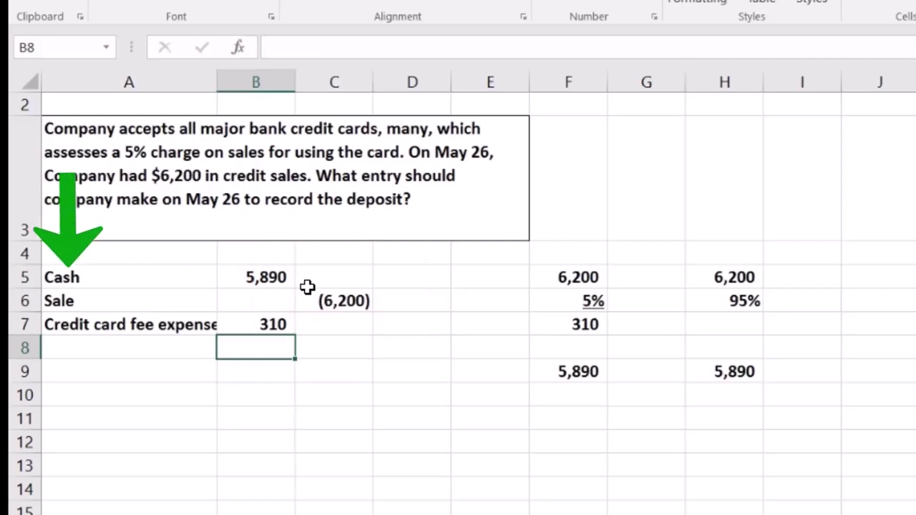
{"action": "left_click", "coordinate": [277, 322]}
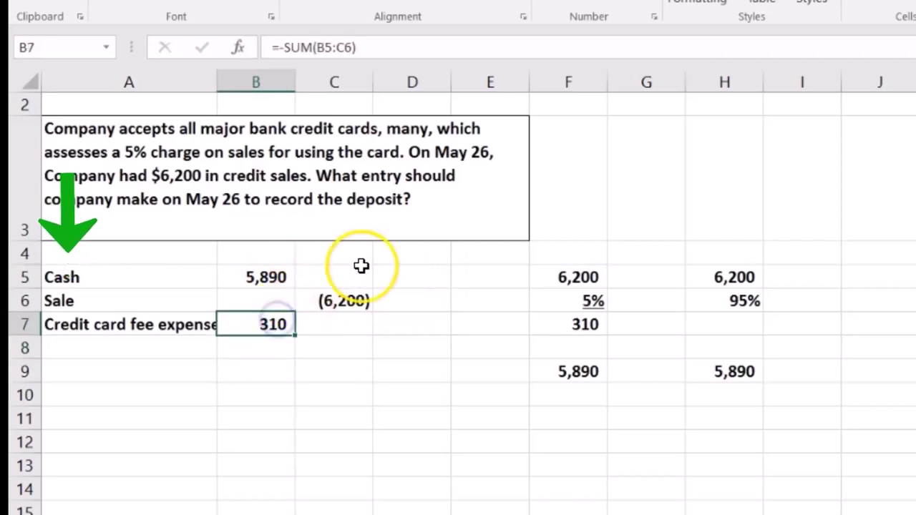
{"action": "key", "text": "Return"}
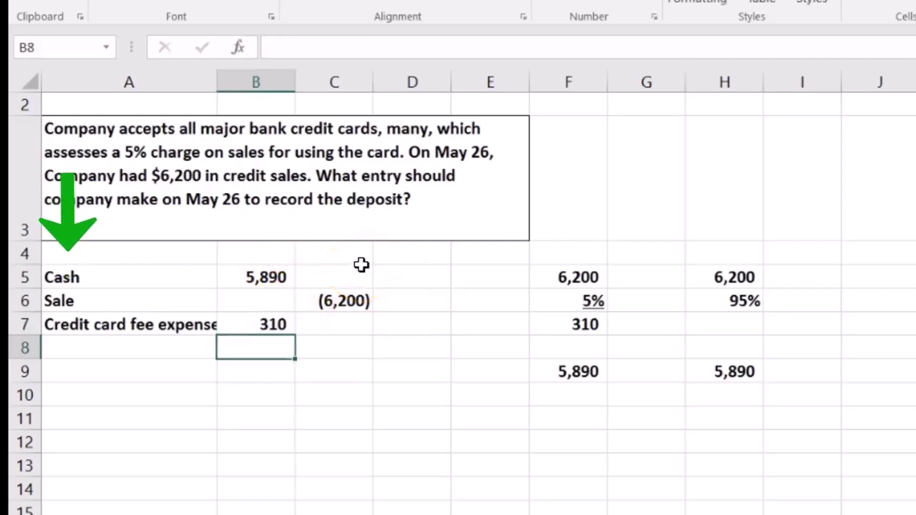
Step: Reorder the journal entry so the Credit card fee expense debit is in row 6 and the Sale credit in row 7
{"action": "left_click_drag", "start_coordinate": [158, 300], "coordinate": [304, 302]}
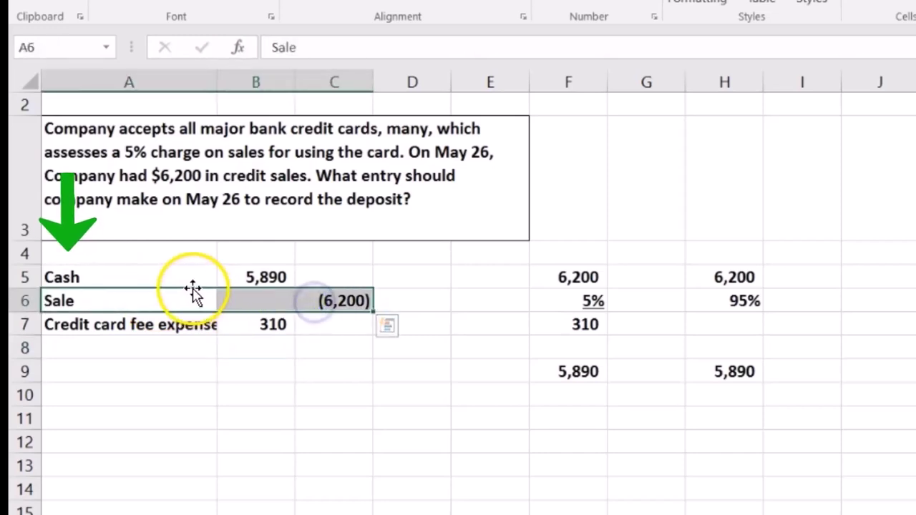
{"action": "left_click_drag", "start_coordinate": [194, 293], "coordinate": [335, 347]}
{"action": "left_click_drag", "start_coordinate": [164, 313], "coordinate": [168, 301]}
{"action": "left_click", "coordinate": [178, 357]}
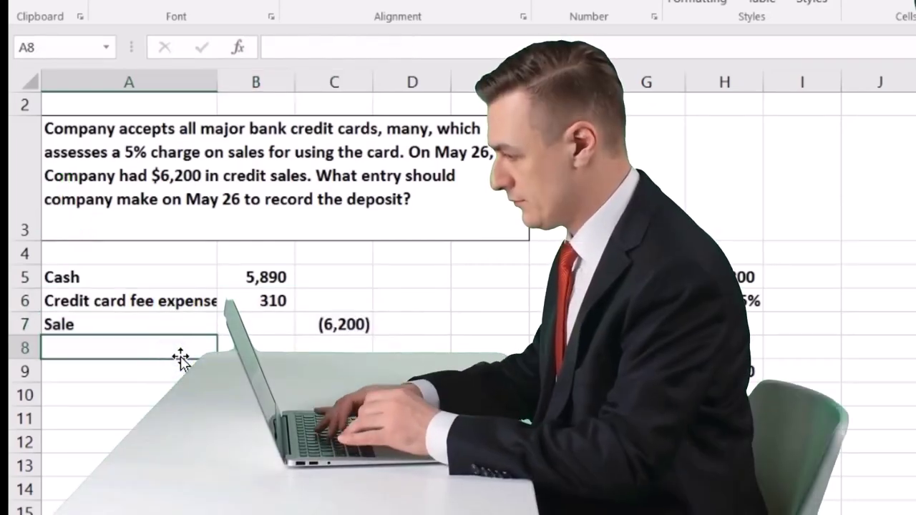
{"action": "left_click", "coordinate": [190, 339]}
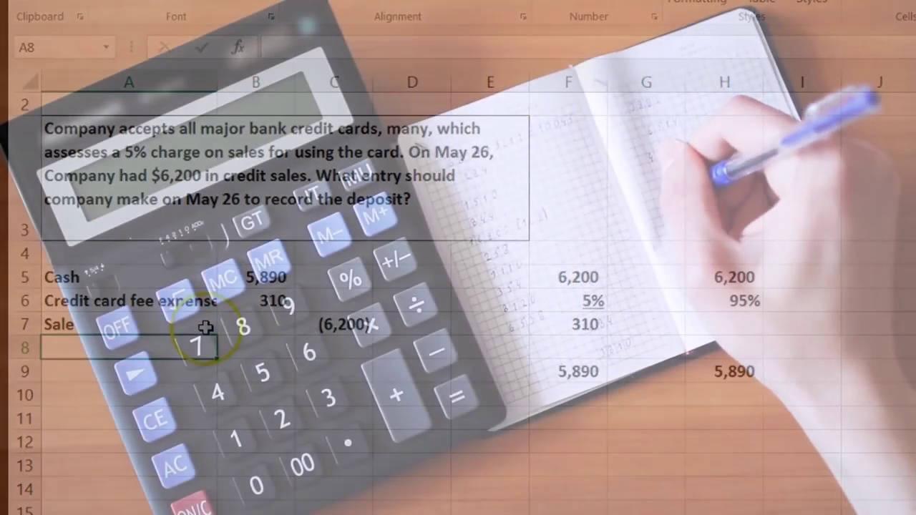
{"action": "left_click", "coordinate": [199, 338]}
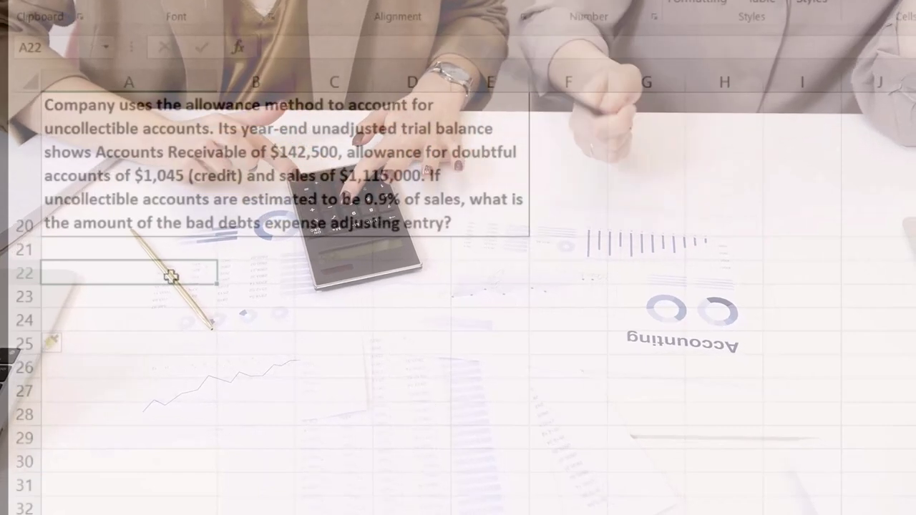
Step: For the allowance method problem, enter the label Sales in A22 and the amount 1,115,000 in B22
{"action": "left_click_drag", "start_coordinate": [395, 176], "coordinate": [382, 219]}
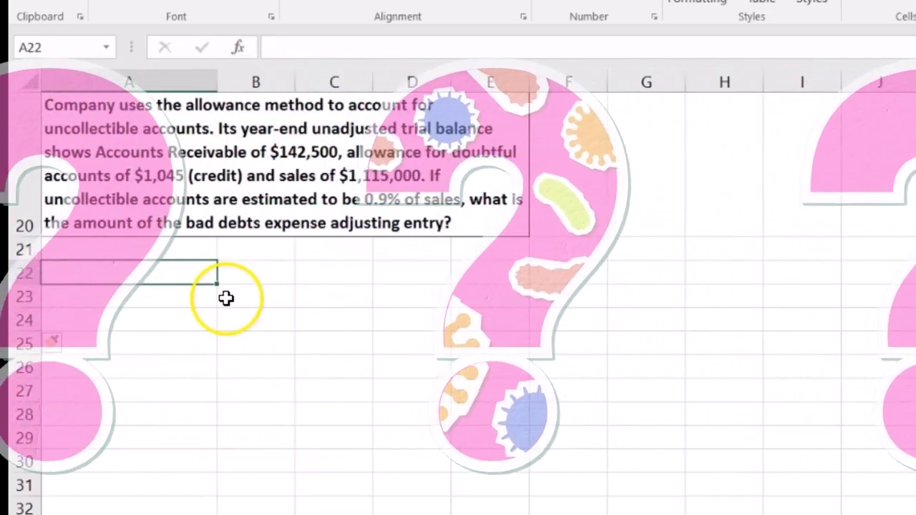
{"action": "type", "text": "Sale"}
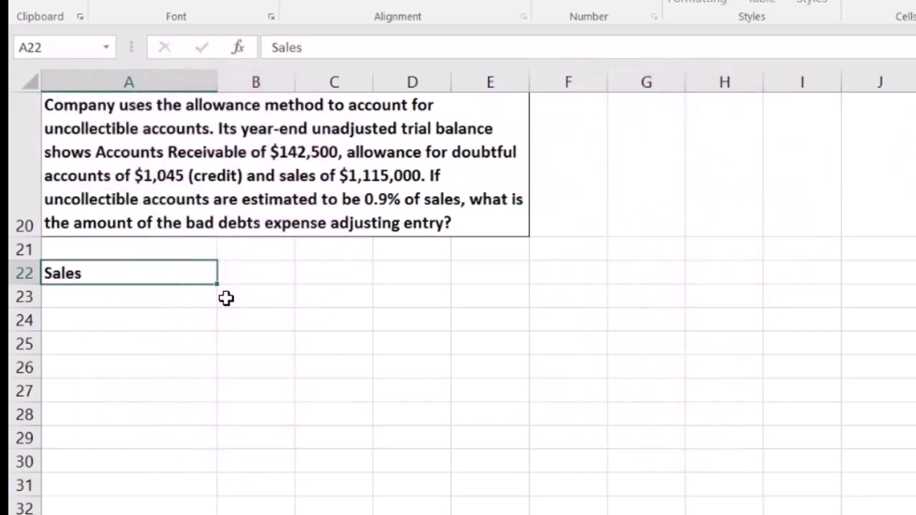
{"action": "type", "text": "s"}
{"action": "key", "text": "Tab"}
{"action": "type", "text": "1,115,000"}
{"action": "key", "text": "Return"}
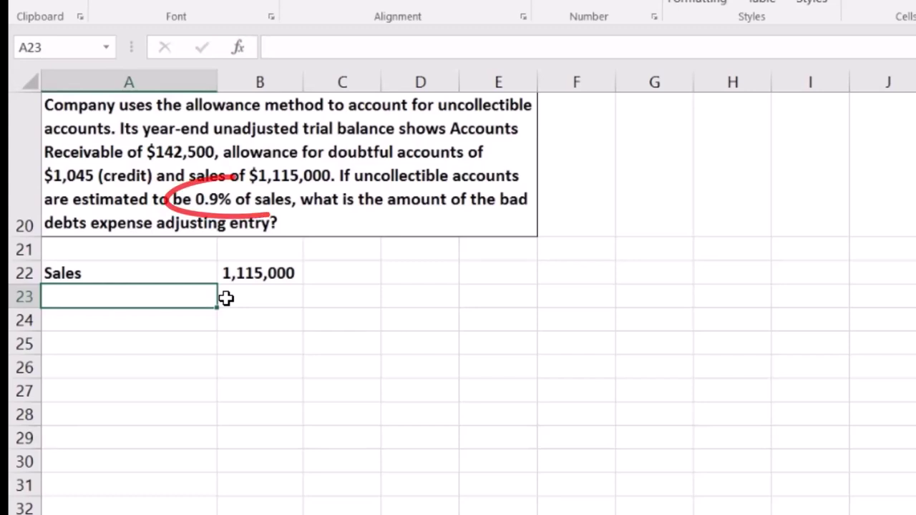
Step: Enter .009 in B23 and format it as an underlined percentage with one decimal place
{"action": "left_click", "coordinate": [227, 298]}
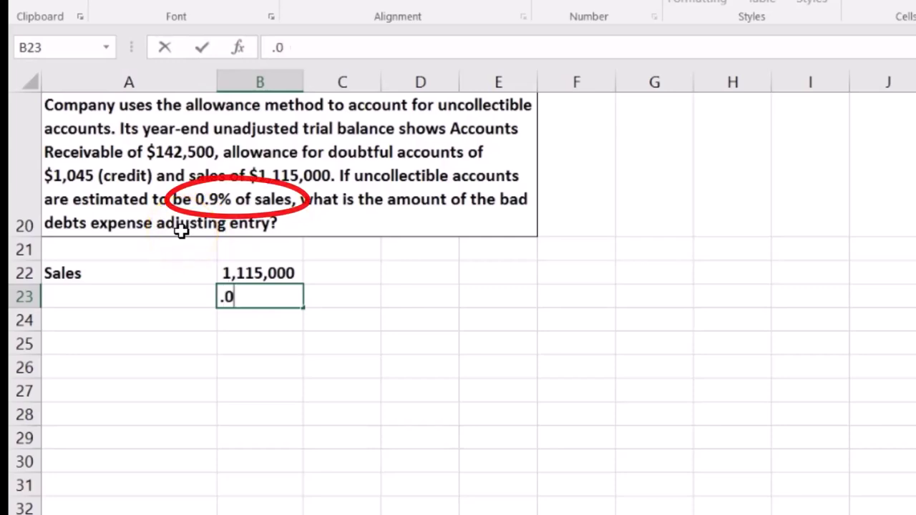
{"action": "type", "text": ".009"}
{"action": "key", "text": "Return"}
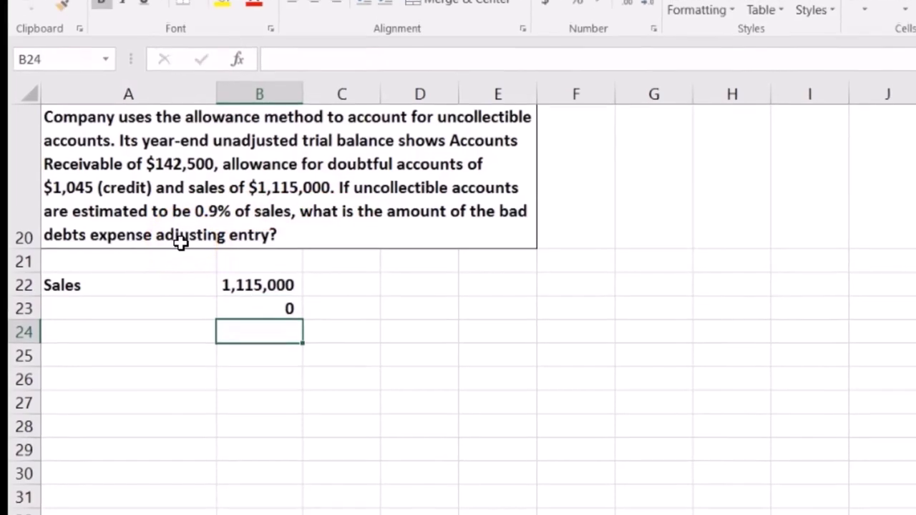
{"action": "key", "text": "Up"}
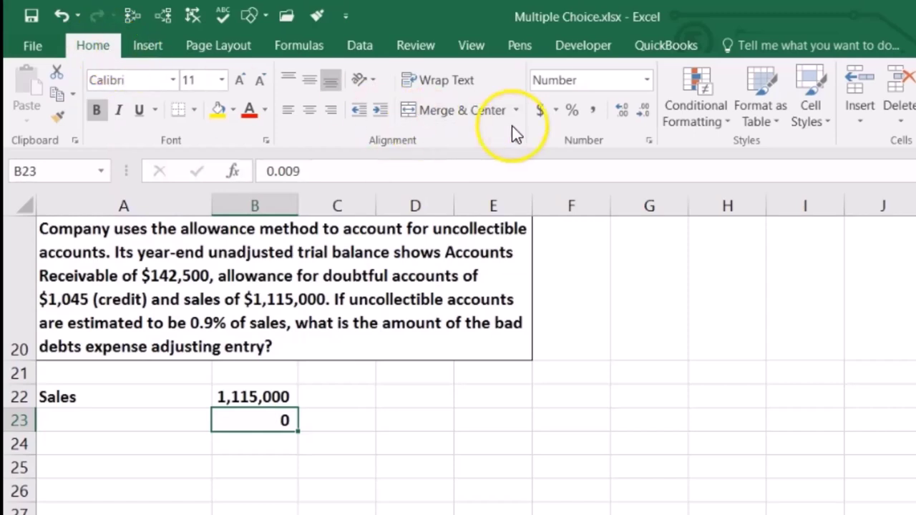
{"action": "left_click", "coordinate": [627, 116]}
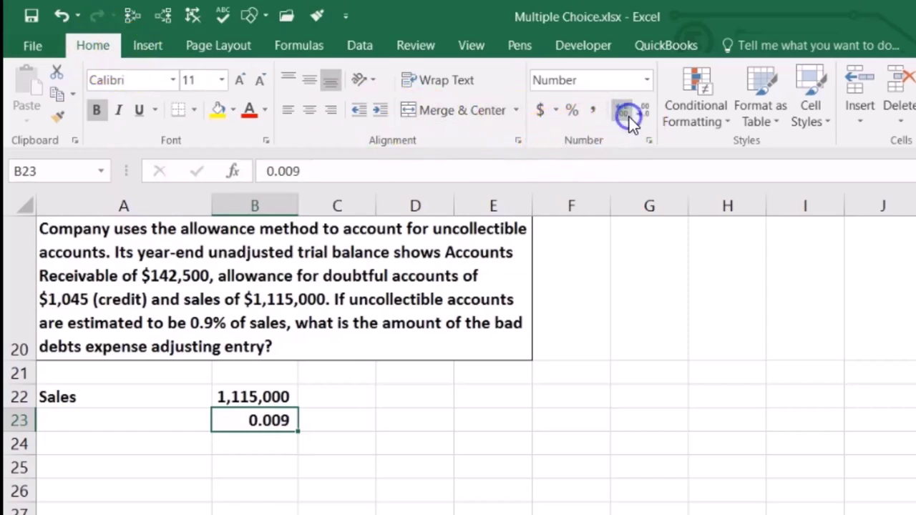
{"action": "left_click", "coordinate": [574, 112]}
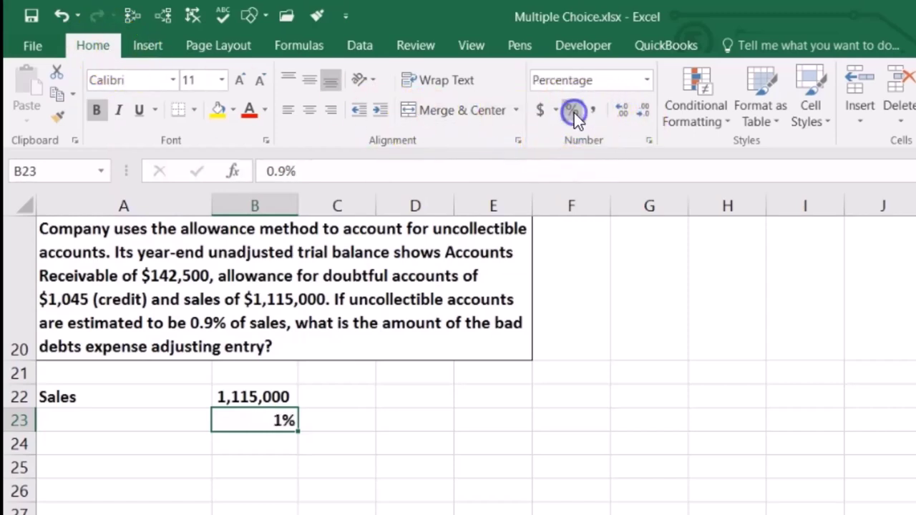
{"action": "left_click", "coordinate": [619, 115]}
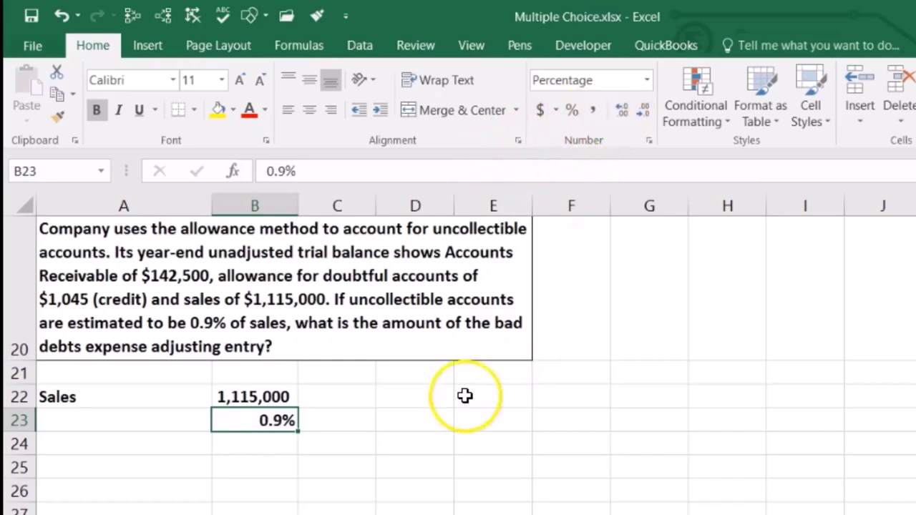
{"action": "left_click", "coordinate": [139, 109]}
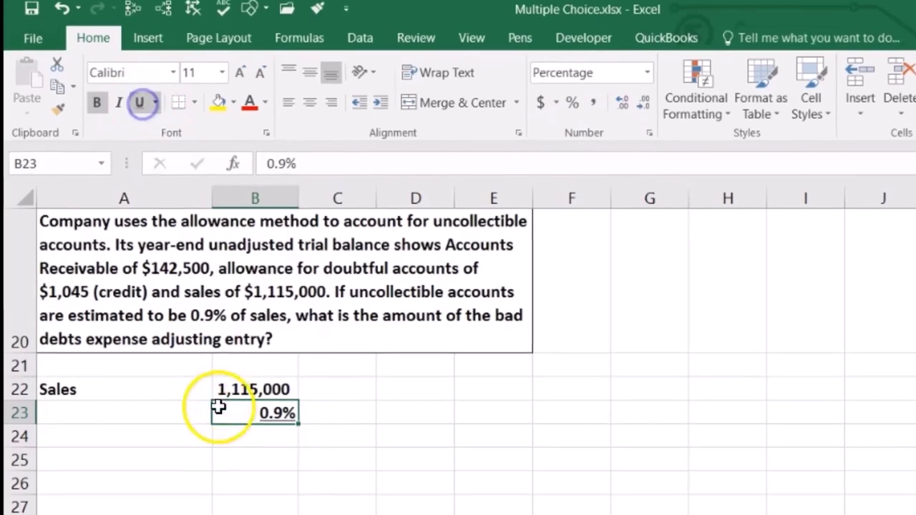
Step: Calculate the bad debts expense in B24 by multiplying the sales in B22 by the percentage in B23
{"action": "left_click", "coordinate": [228, 435]}
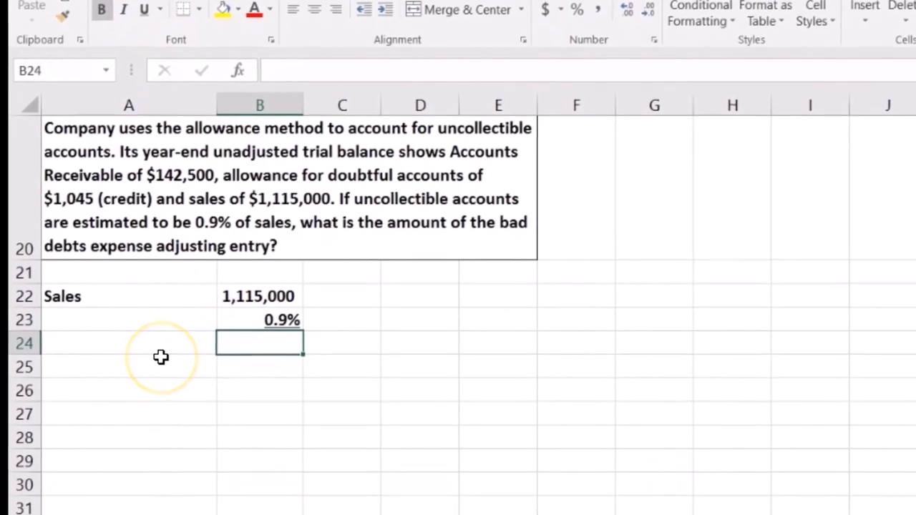
{"action": "type", "text": "="}
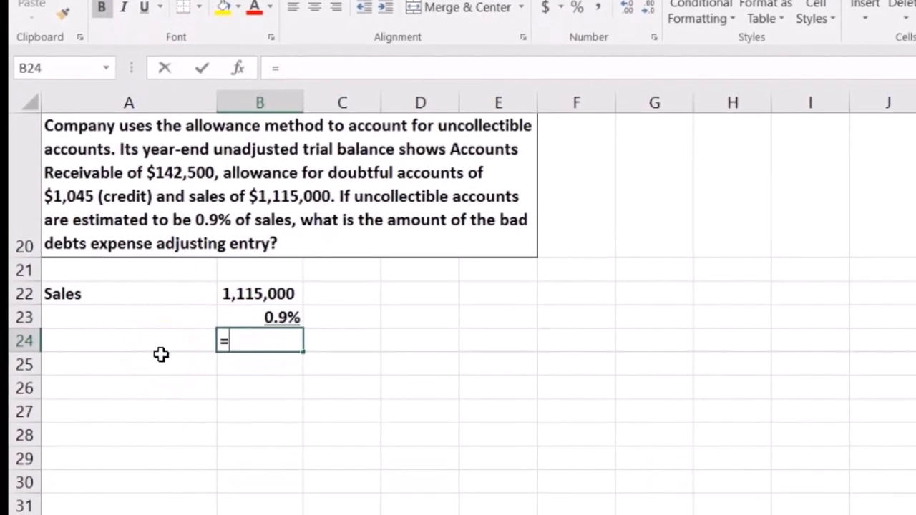
{"action": "left_click", "coordinate": [260, 294]}
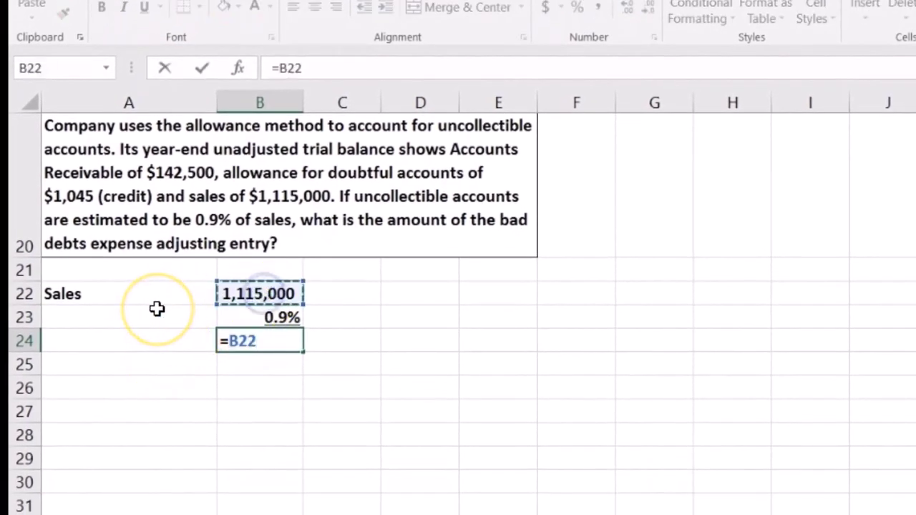
{"action": "type", "text": "*"}
{"action": "left_click", "coordinate": [225, 318]}
{"action": "key", "text": "Return"}
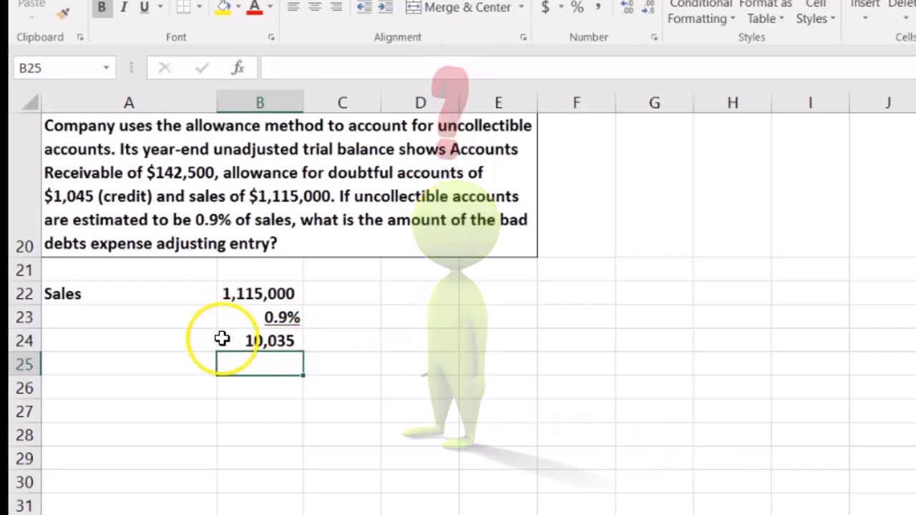
{"action": "left_click", "coordinate": [222, 340]}
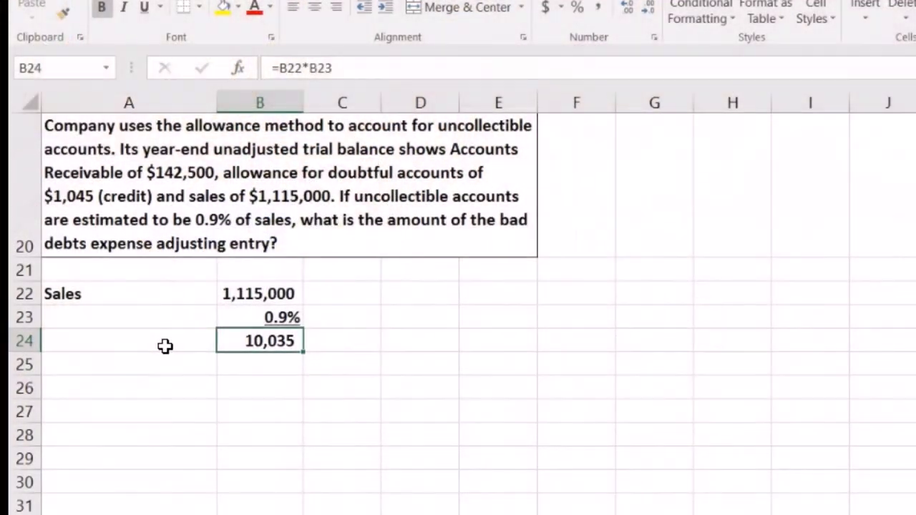
{"action": "left_click", "coordinate": [472, 298]}
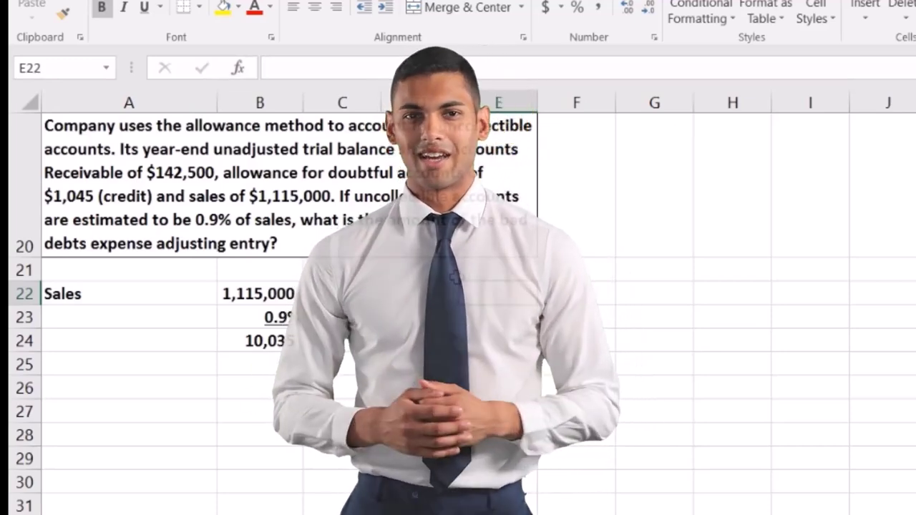
Step: Enter the account heading AR in D22 and merge and center it across D22:E22
{"action": "key", "text": "Left"}
{"action": "type", "text": "A"}
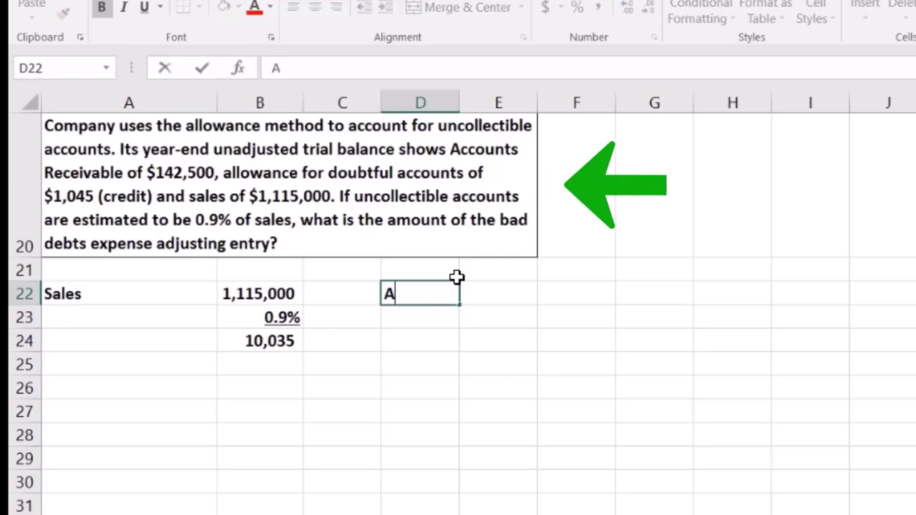
{"action": "key", "text": "Return"}
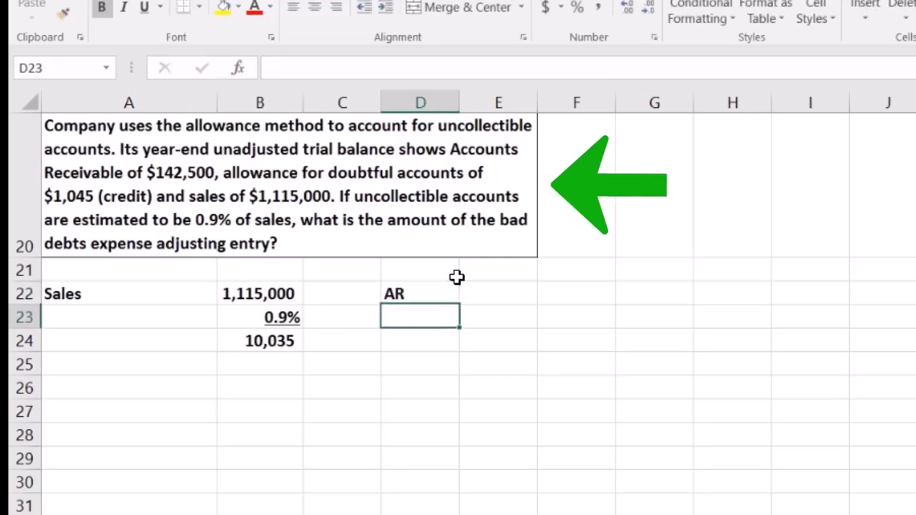
{"action": "left_click_drag", "start_coordinate": [427, 285], "coordinate": [469, 290]}
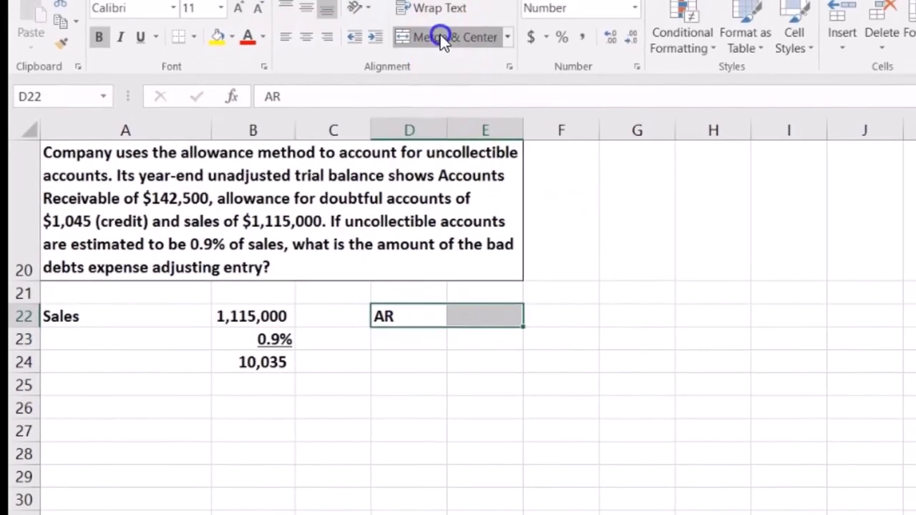
{"action": "left_click", "coordinate": [458, 7]}
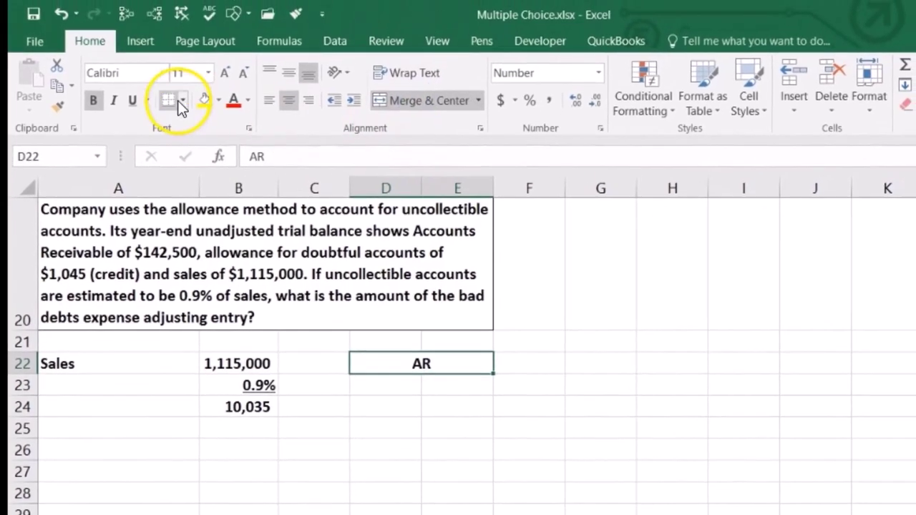
Step: Form the AR T-account with a bottom border under the heading and a left border along E23:E27
{"action": "left_click", "coordinate": [179, 102]}
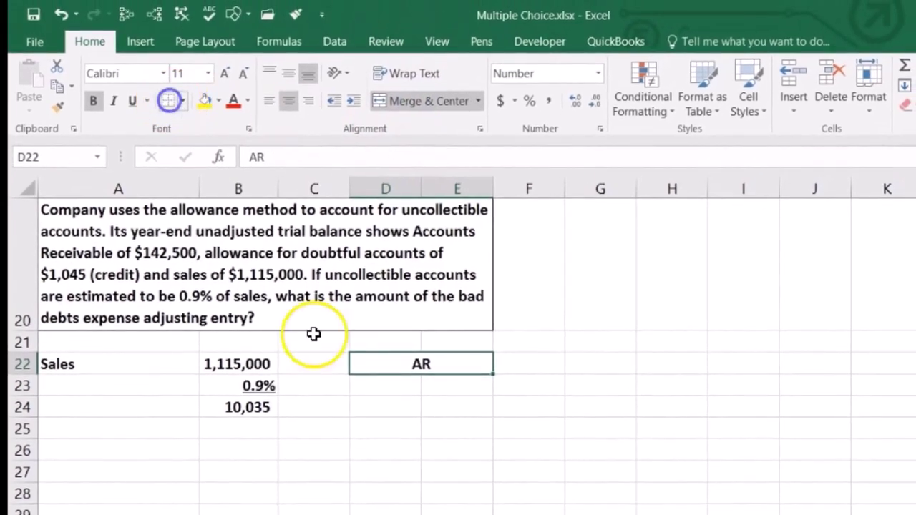
{"action": "left_click_drag", "start_coordinate": [457, 397], "coordinate": [458, 469]}
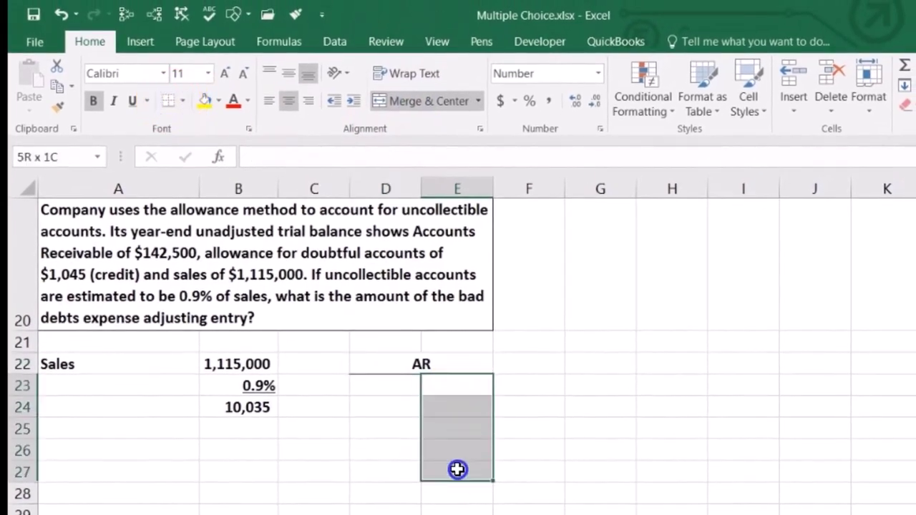
{"action": "left_click", "coordinate": [186, 101]}
{"action": "left_click", "coordinate": [180, 189]}
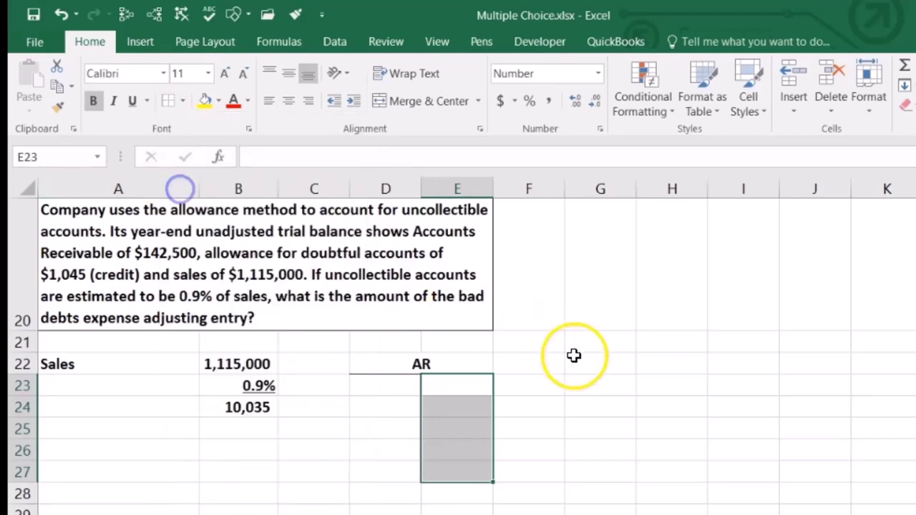
Step: Enter the account heading AFDA in G22 and merge and center it across G22:H22
{"action": "left_click", "coordinate": [599, 365]}
{"action": "type", "text": "AFDA"}
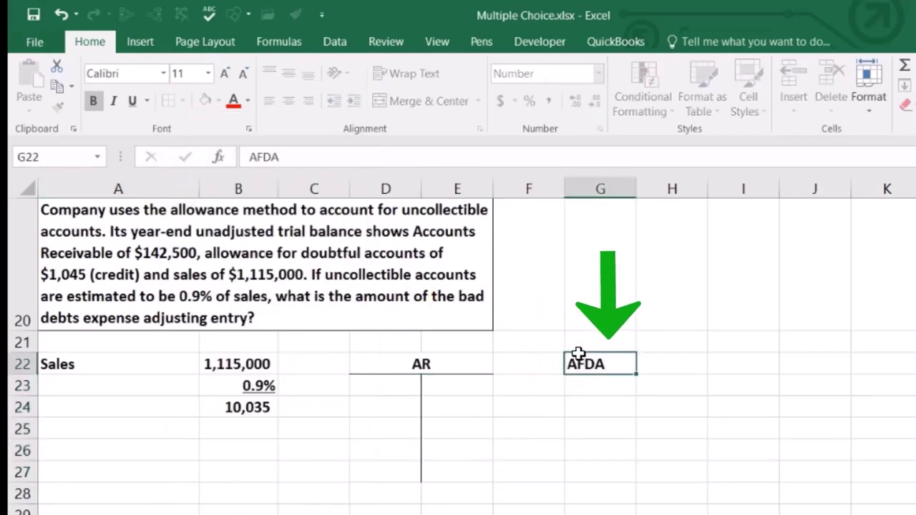
{"action": "key", "text": "Return"}
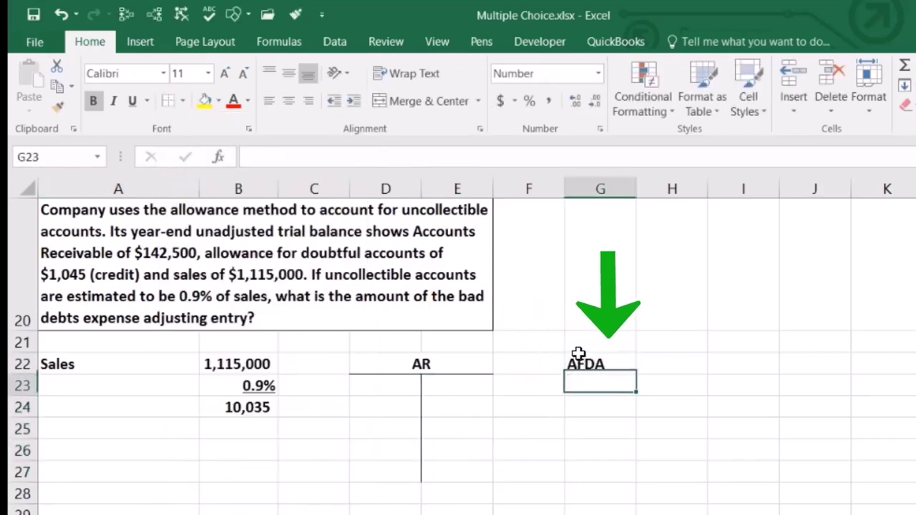
{"action": "left_click_drag", "start_coordinate": [589, 363], "coordinate": [638, 363]}
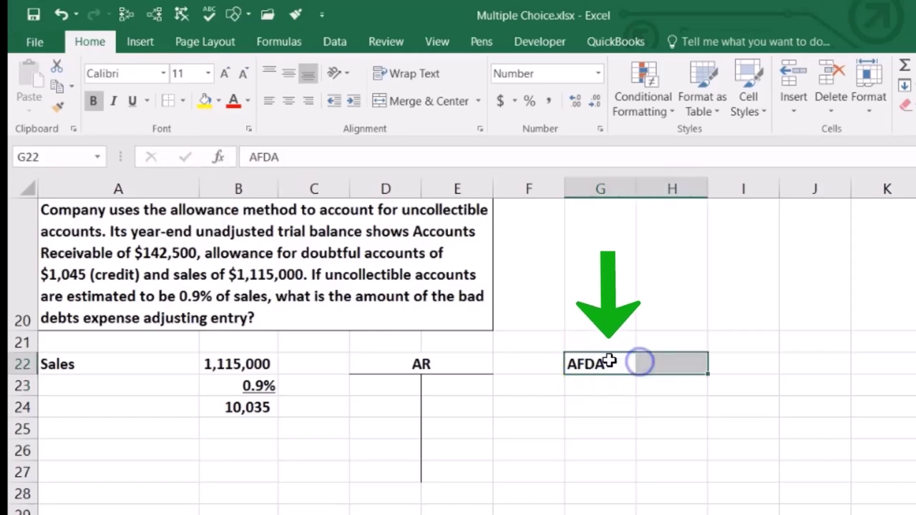
{"action": "left_click", "coordinate": [411, 101]}
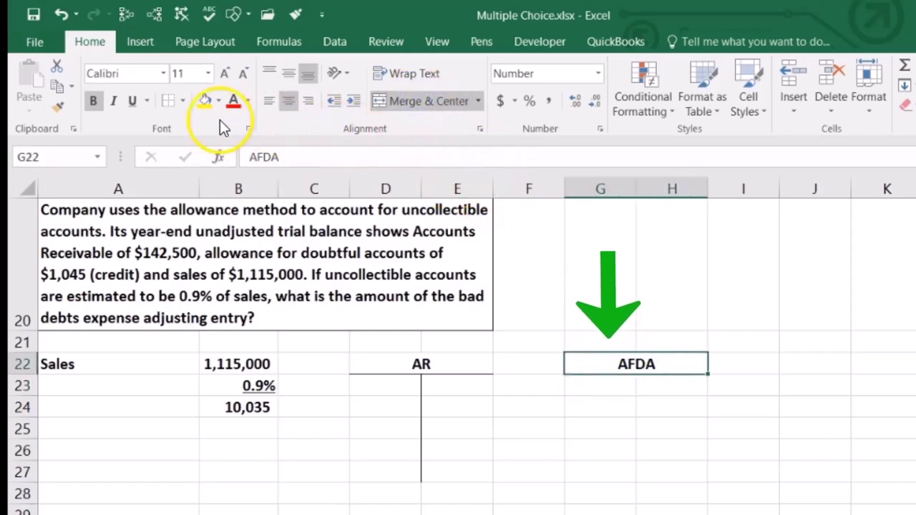
Step: Form the AFDA T-account with a bottom border under the heading and a left border along H23:H27
{"action": "left_click", "coordinate": [183, 101]}
{"action": "left_click", "coordinate": [192, 148]}
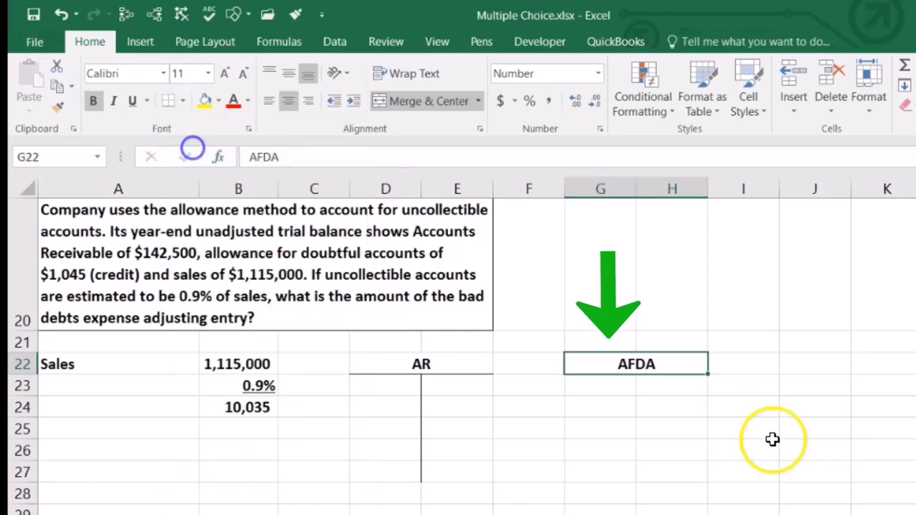
{"action": "left_click_drag", "start_coordinate": [675, 381], "coordinate": [665, 473]}
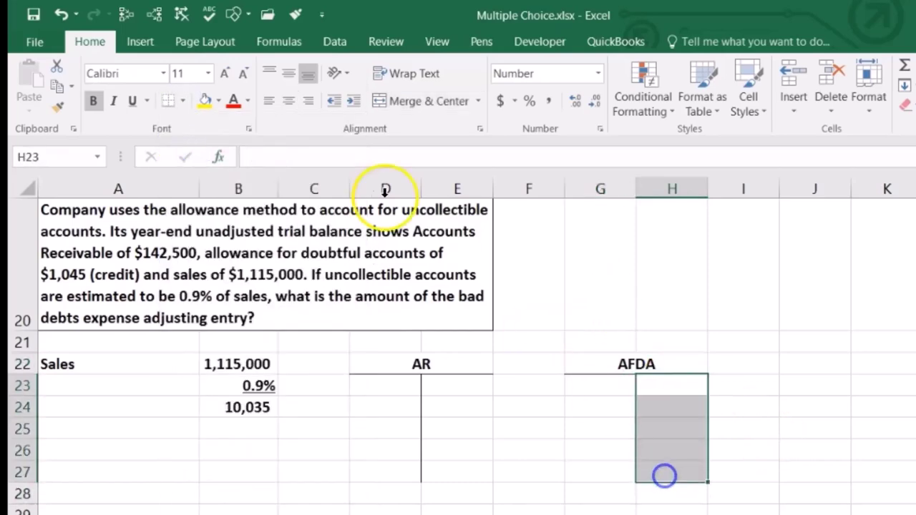
{"action": "left_click", "coordinate": [183, 104]}
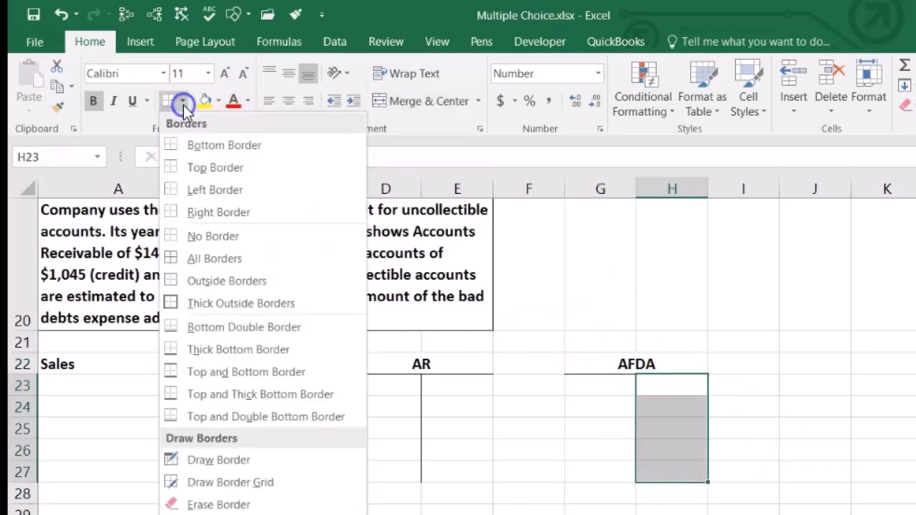
{"action": "left_click", "coordinate": [193, 187]}
Step: Enter the accounts receivable balance of 142,500 in D23 and the allowance credit balance of -1045 in H23
{"action": "left_click", "coordinate": [418, 390]}
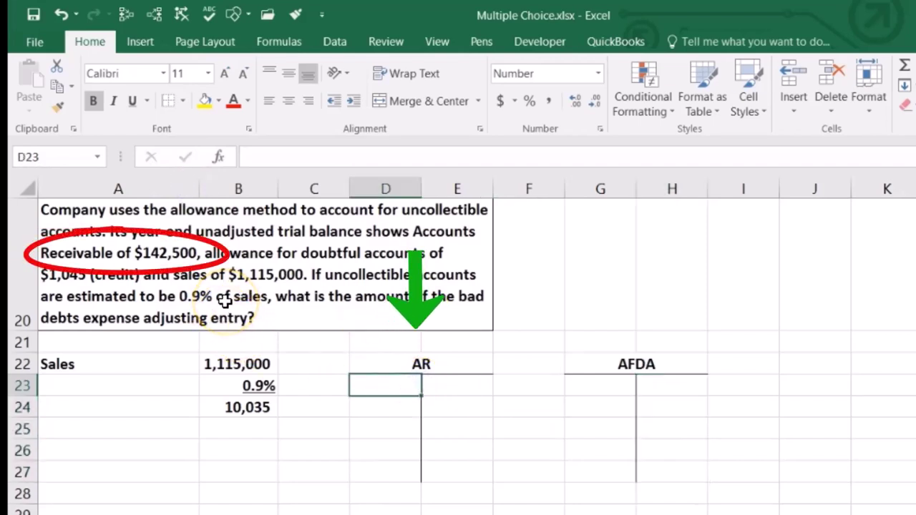
{"action": "type", "text": "1425"}
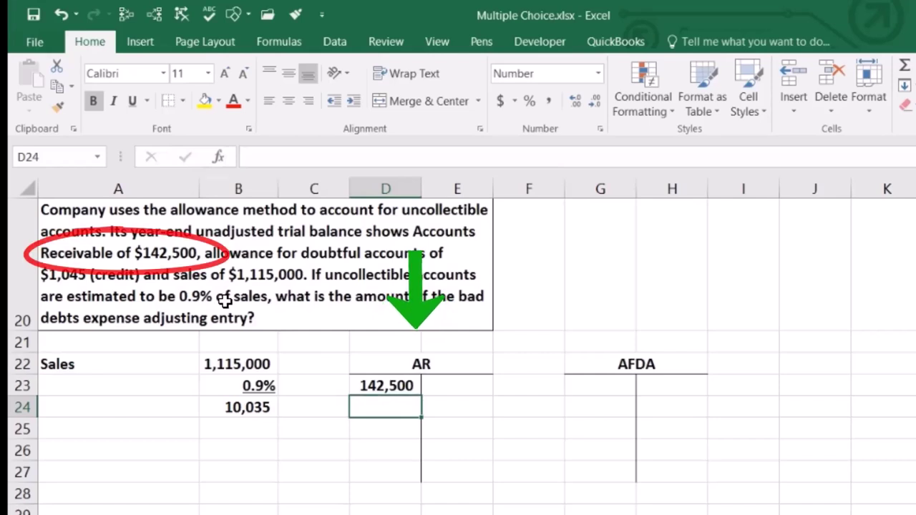
{"action": "key", "text": "Right"}
{"action": "key", "text": "Right"}
{"action": "key", "text": "Right"}
{"action": "key", "text": "Right"}
{"action": "key", "text": "Up"}
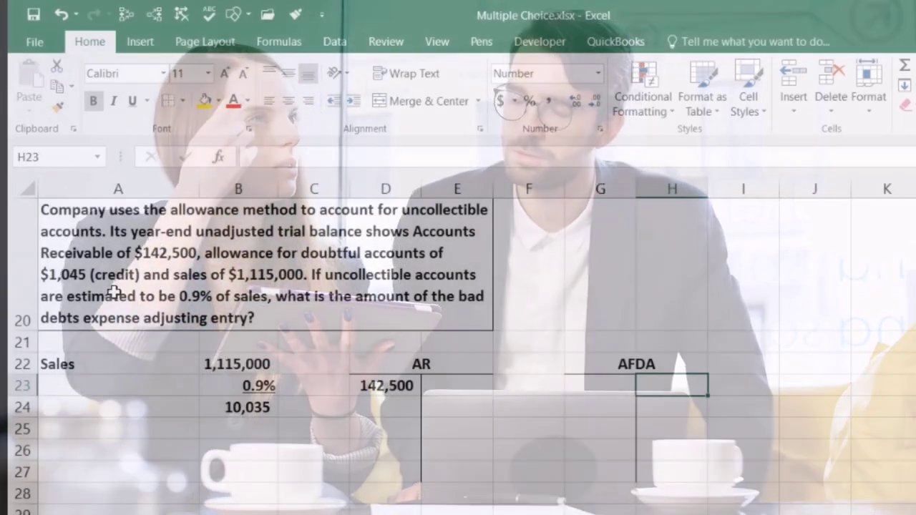
{"action": "type", "text": "-"}
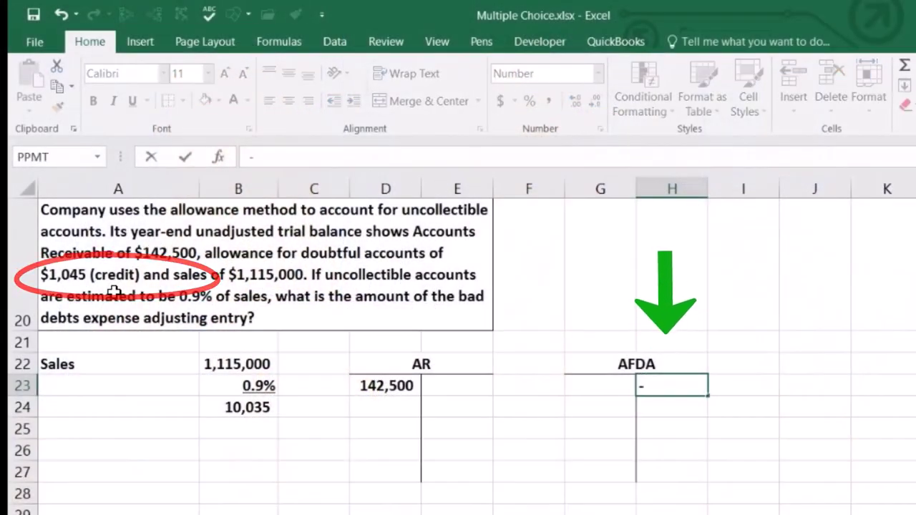
{"action": "type", "text": "1045"}
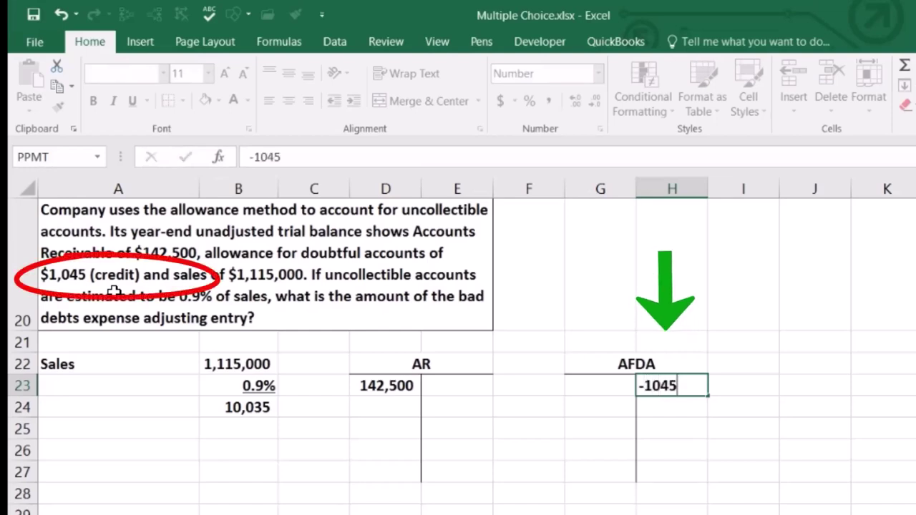
{"action": "key", "text": "Return"}
Step: Calculate the net receivables in J23 by adding the AR balance in D23 and the AFDA balance in H23
{"action": "key", "text": "Right"}
{"action": "key", "text": "Right"}
{"action": "key", "text": "Up"}
{"action": "type", "text": "="}
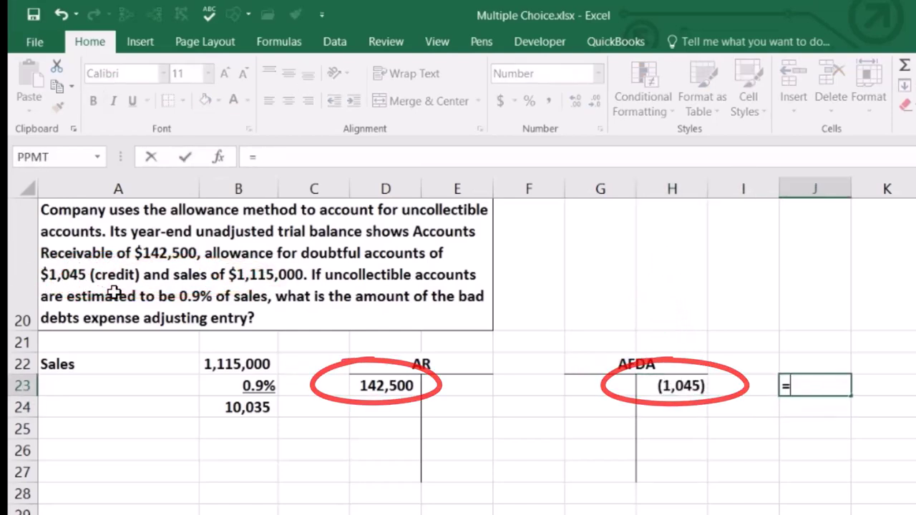
{"action": "left_click", "coordinate": [371, 381]}
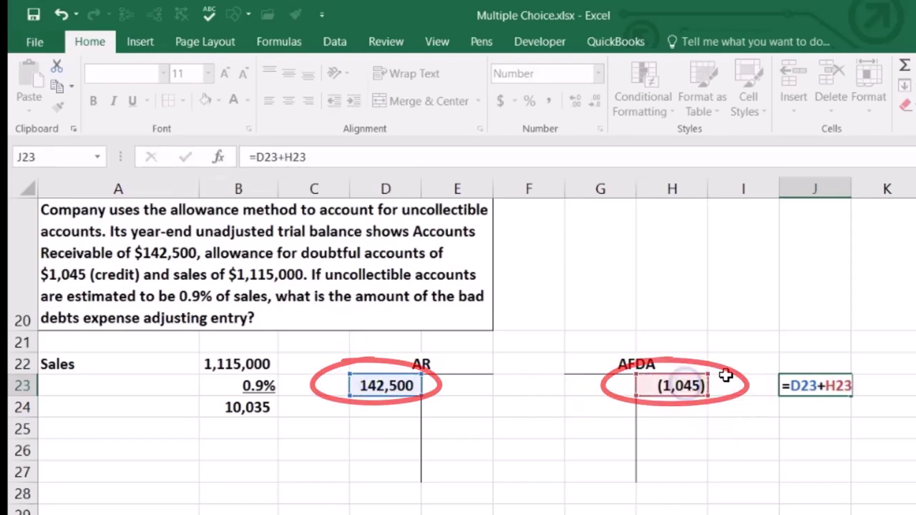
{"action": "key", "text": "Return"}
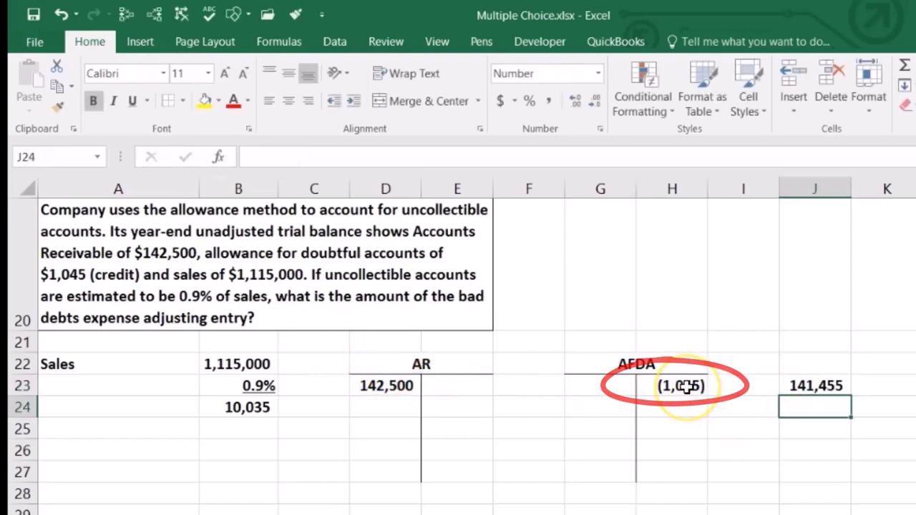
{"action": "left_click", "coordinate": [232, 406]}
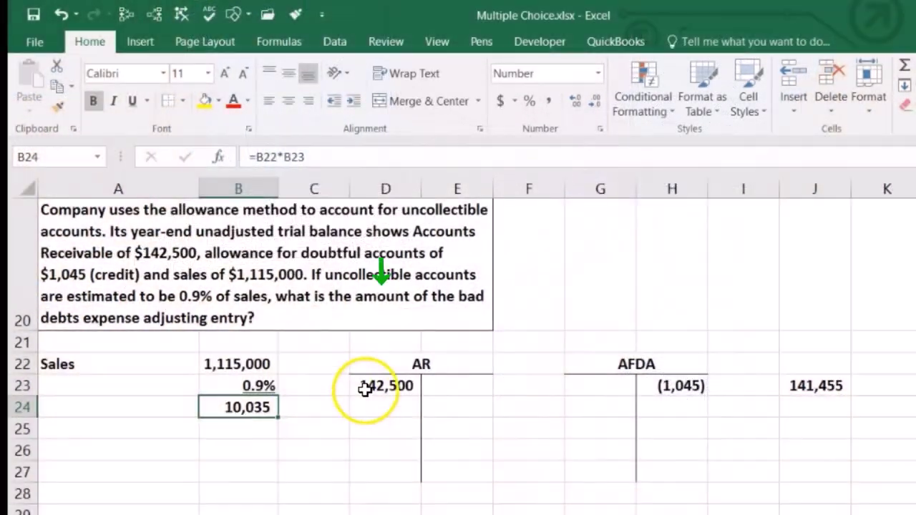
{"action": "left_click", "coordinate": [365, 387]}
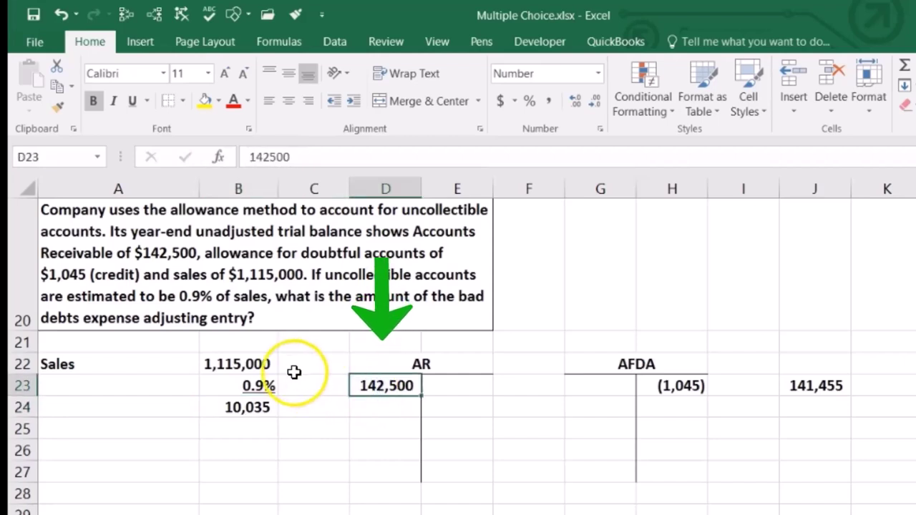
{"action": "left_click", "coordinate": [231, 363]}
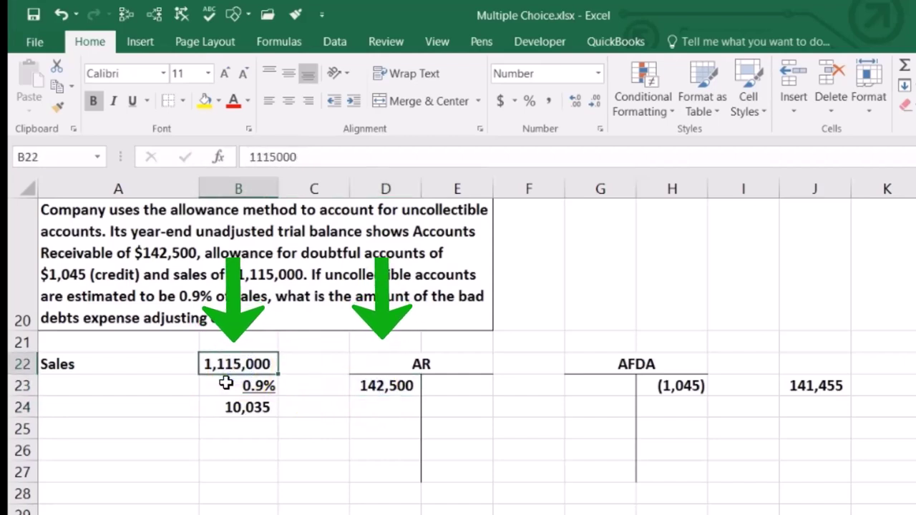
{"action": "left_click", "coordinate": [645, 391]}
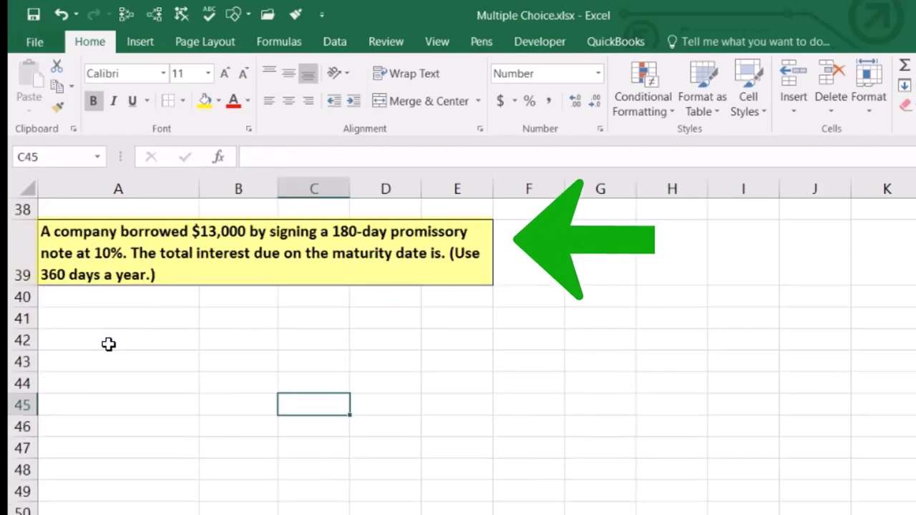
Step: For the promissory note problem, enter the label Princ in A41 and the amount 13,000 in B41
{"action": "left_click", "coordinate": [108, 344]}
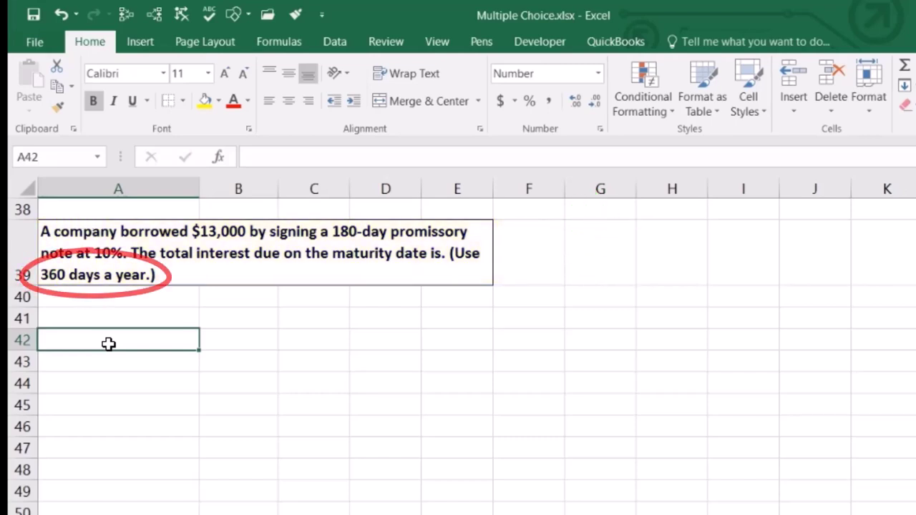
{"action": "left_click", "coordinate": [88, 322]}
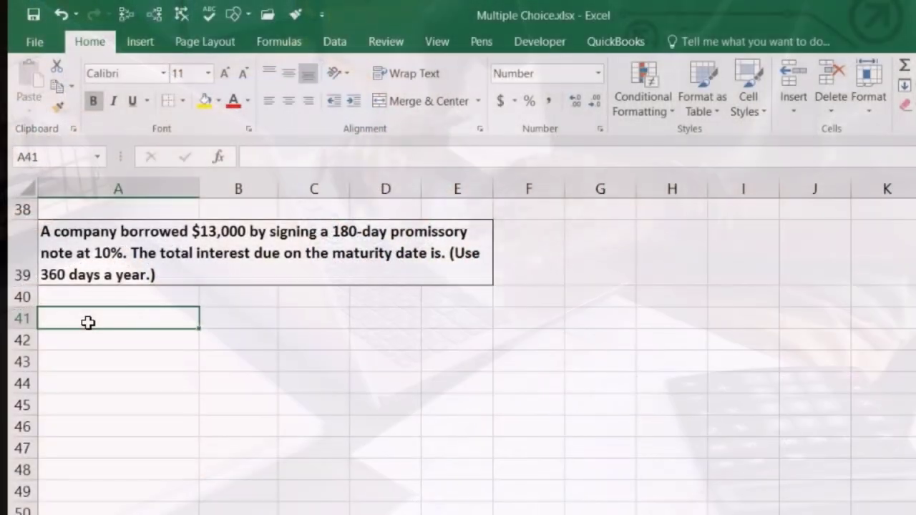
{"action": "type", "text": "Princ"}
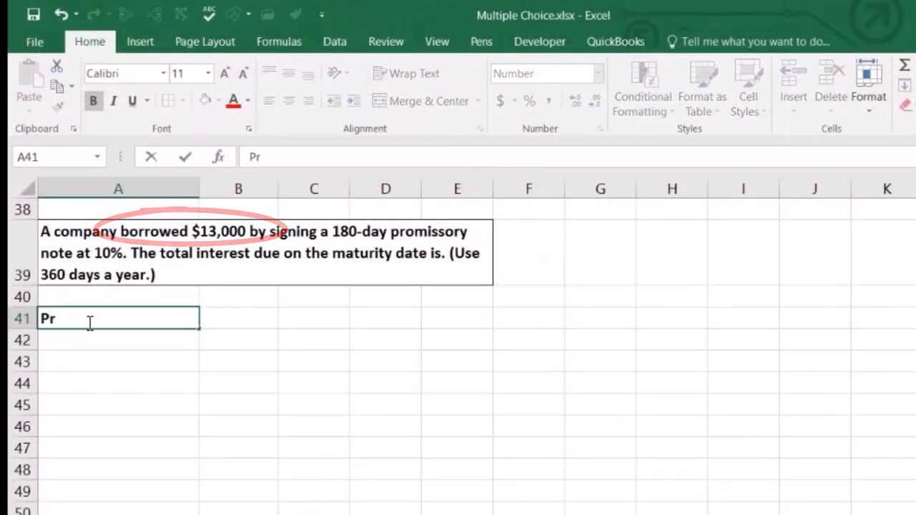
{"action": "key", "text": "Tab"}
{"action": "type", "text": "13000"}
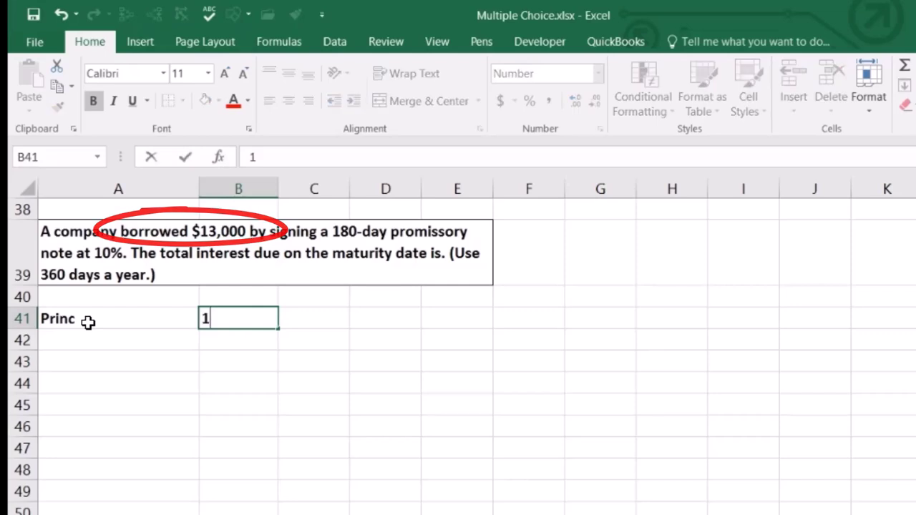
{"action": "key", "text": "Return"}
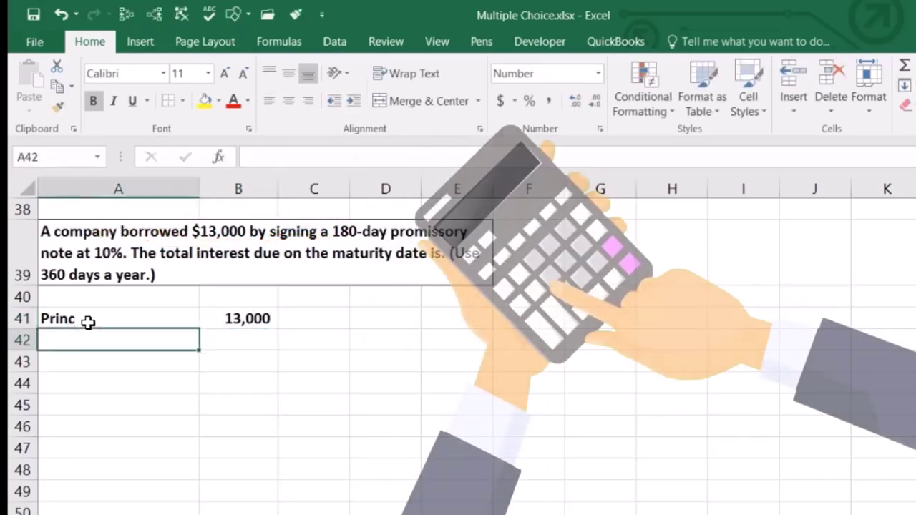
Step: Enter the label rate in A42 and .1 in B42, and display the rate with two decimal places
{"action": "type", "text": "rate"}
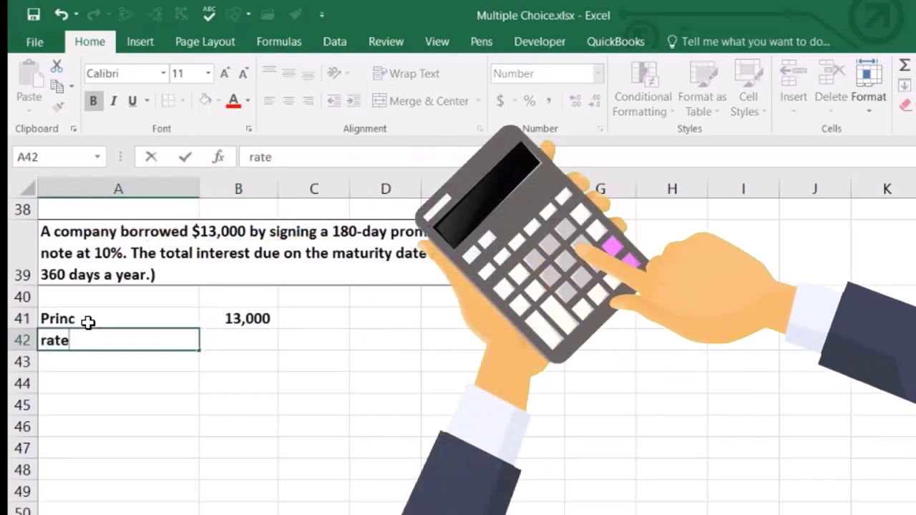
{"action": "key", "text": "Tab"}
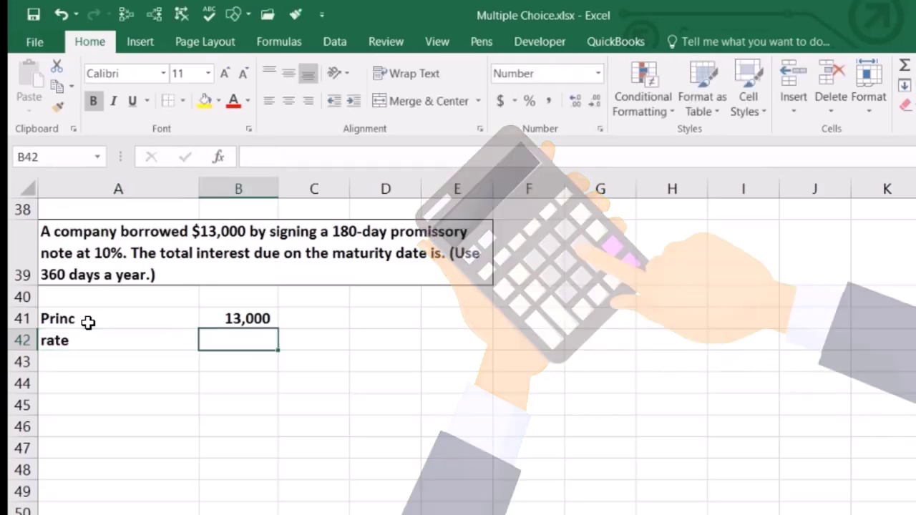
{"action": "type", "text": ".1"}
{"action": "key", "text": "Return"}
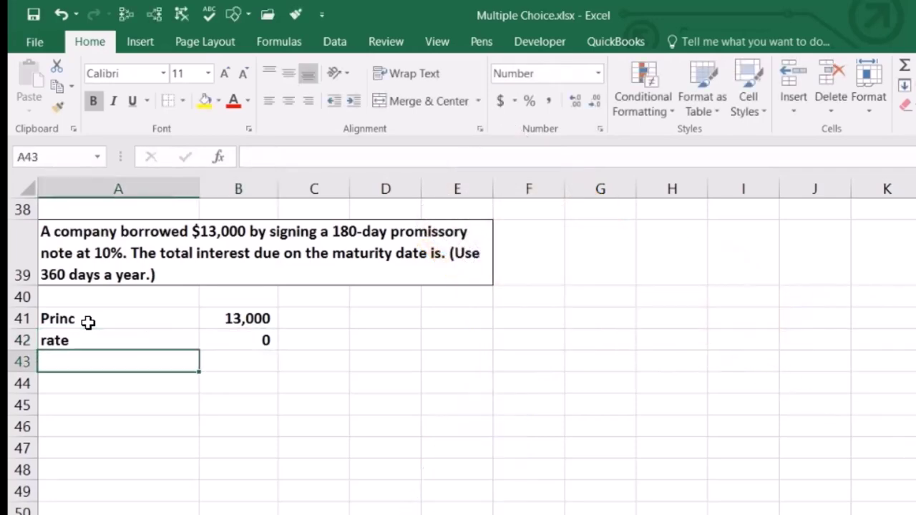
{"action": "key", "text": "Up"}
{"action": "key", "text": "Right"}
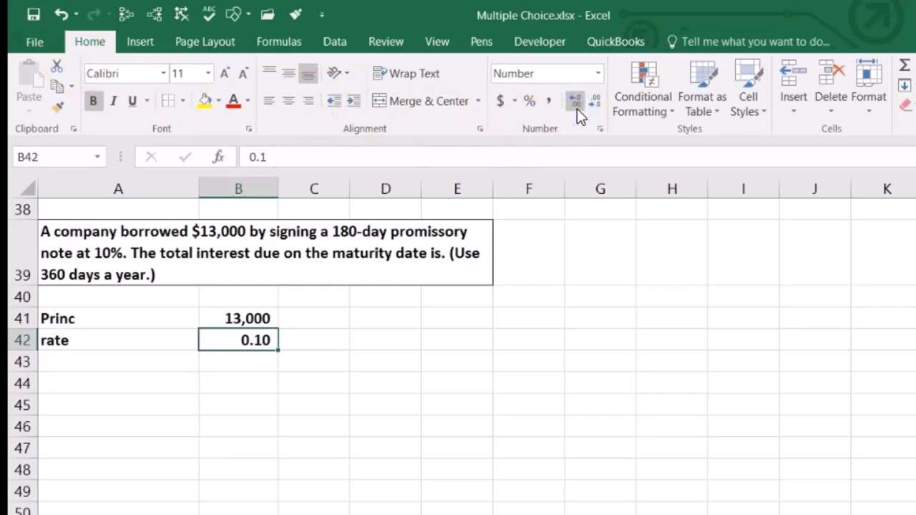
Step: Format the rate in B42 as a percentage and underline it
{"action": "left_click", "coordinate": [530, 104]}
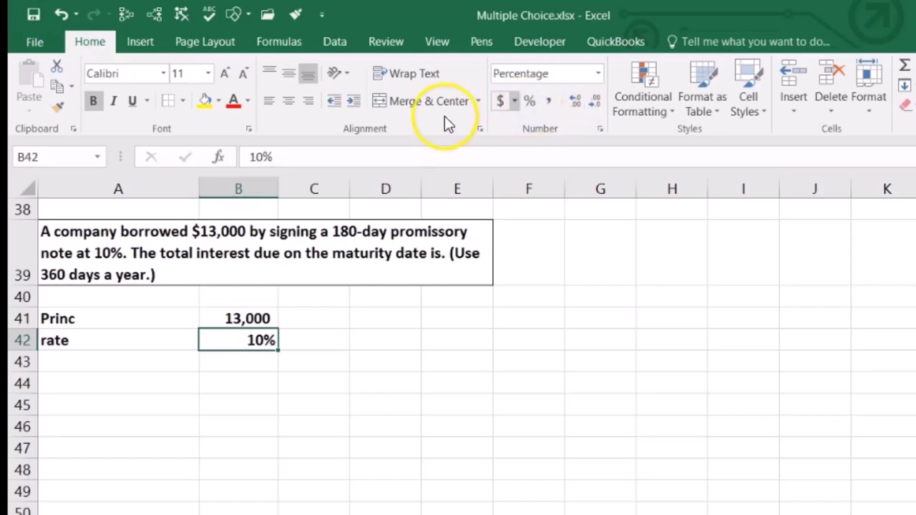
{"action": "left_click", "coordinate": [134, 103]}
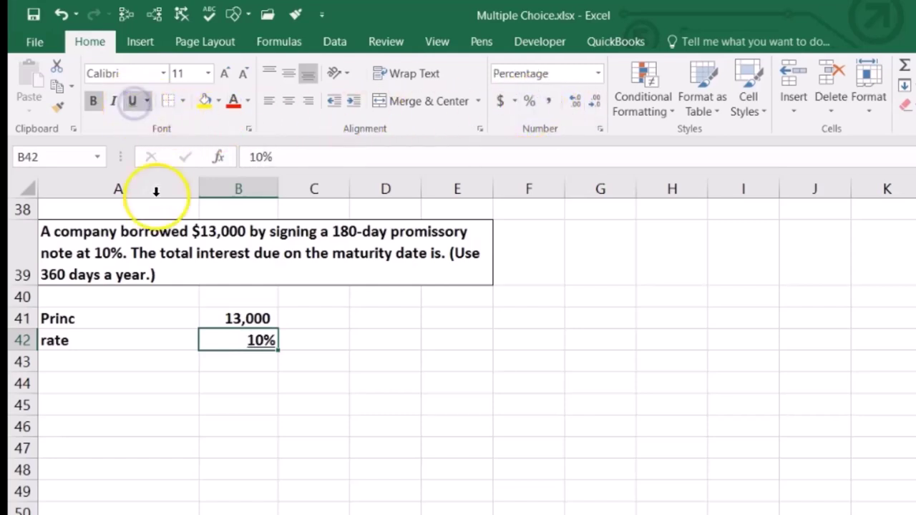
Step: Enter the label Interest for a year in A43 and calculate it in B43 by multiplying the principal in B41 by the rate in B42
{"action": "left_click", "coordinate": [62, 362]}
{"action": "type", "text": "I"}
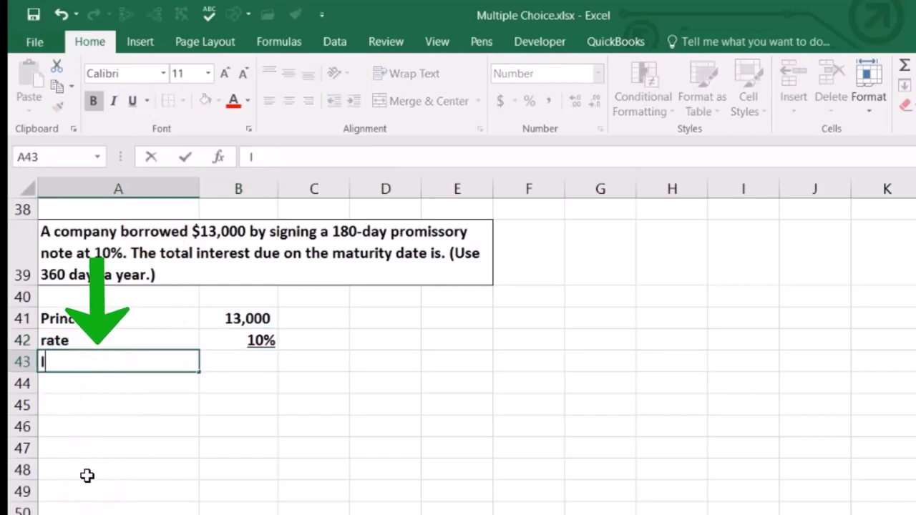
{"action": "type", "text": "nterest for a year"}
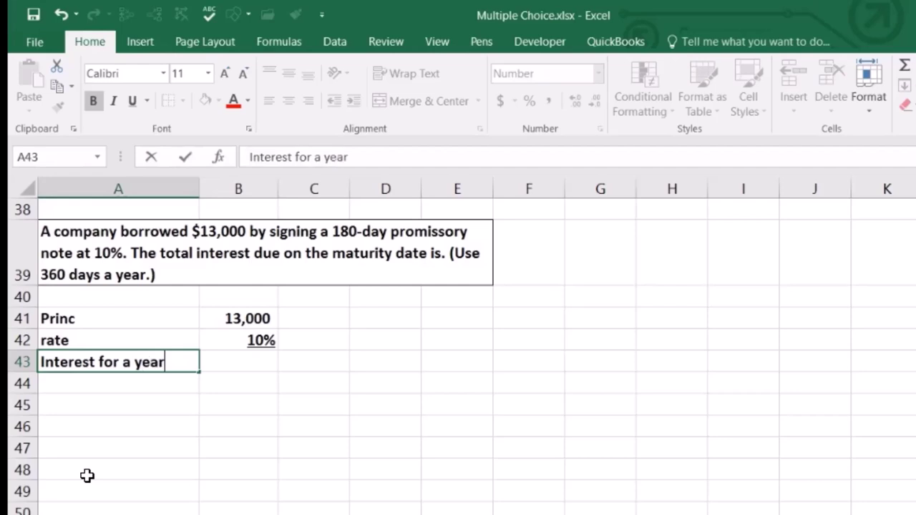
{"action": "key", "text": "Tab"}
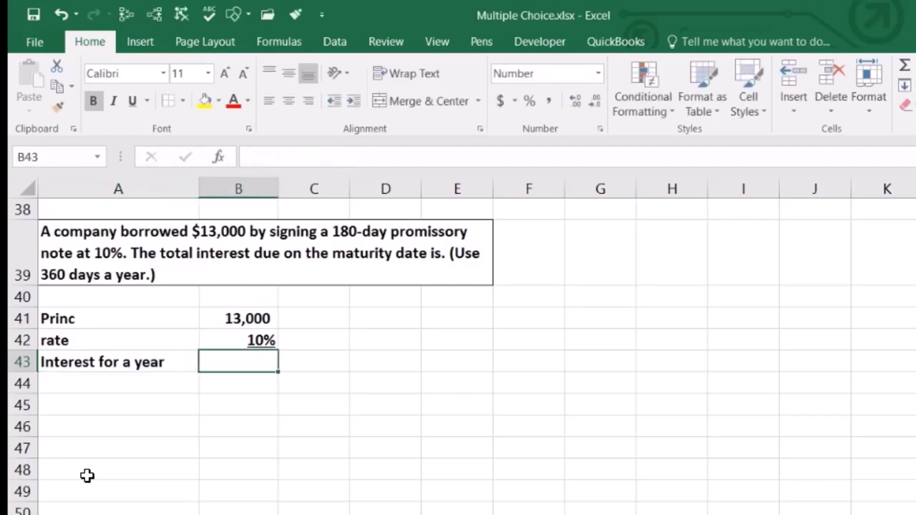
{"action": "type", "text": "="}
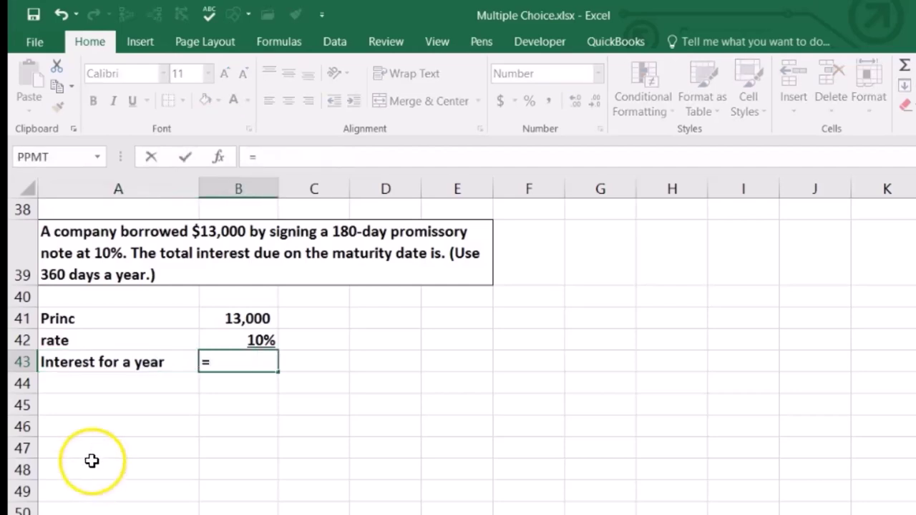
{"action": "left_click", "coordinate": [213, 321]}
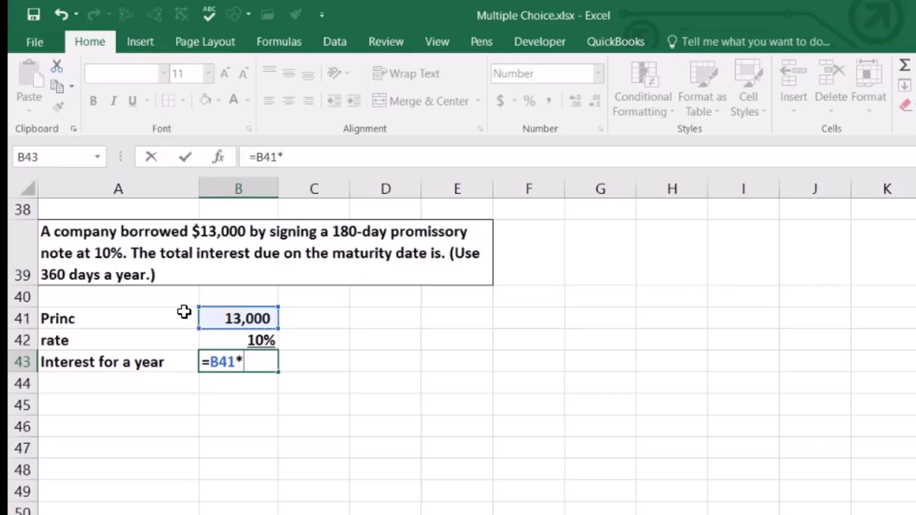
{"action": "left_click", "coordinate": [231, 340]}
{"action": "key", "text": "Return"}
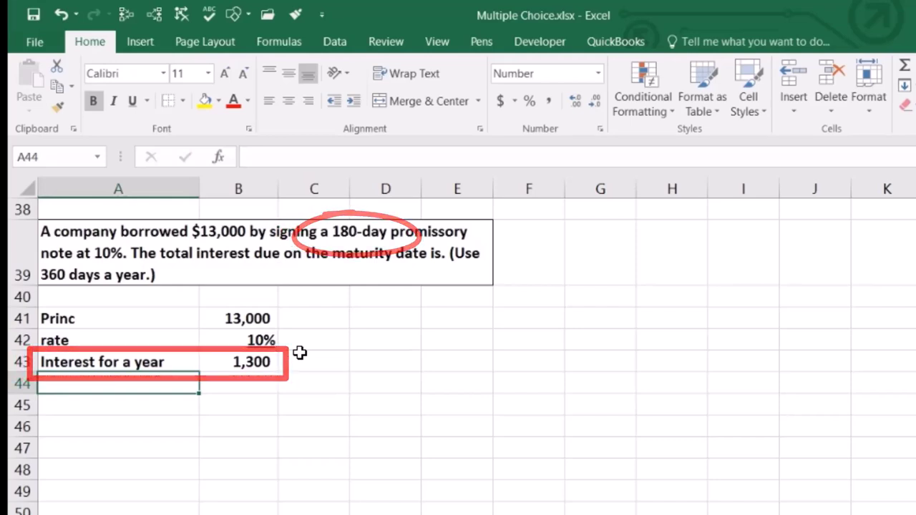
Step: Enter the label days in a year in A44 and calculate the days in B44 as 12*30
{"action": "left_click", "coordinate": [268, 360]}
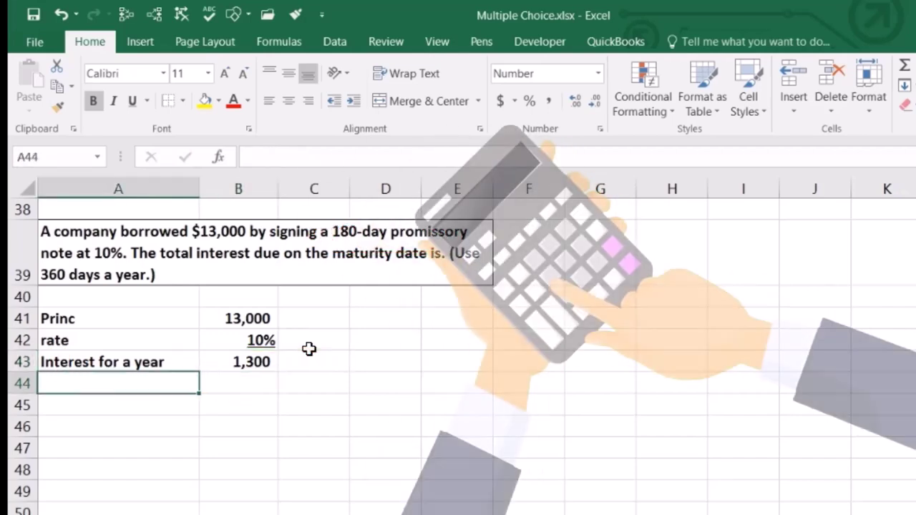
{"action": "type", "text": "da"}
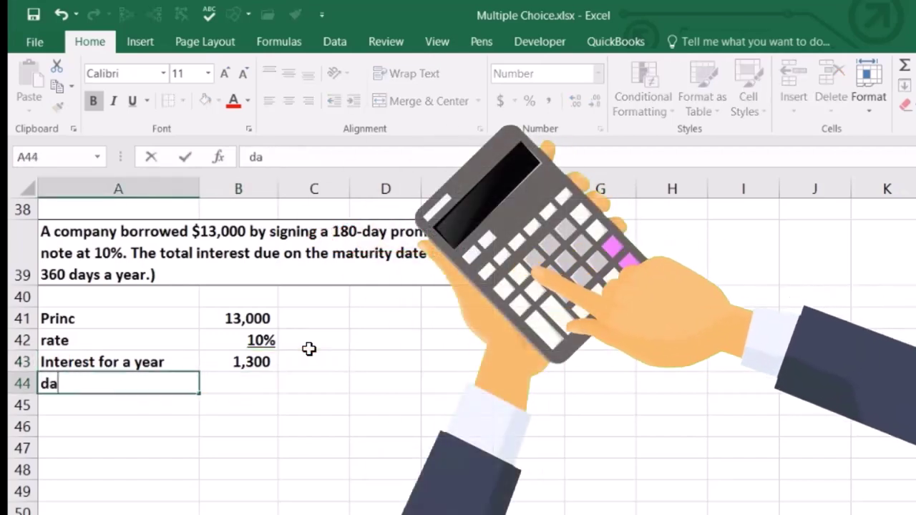
{"action": "type", "text": "ys in a year"}
{"action": "key", "text": "Tab"}
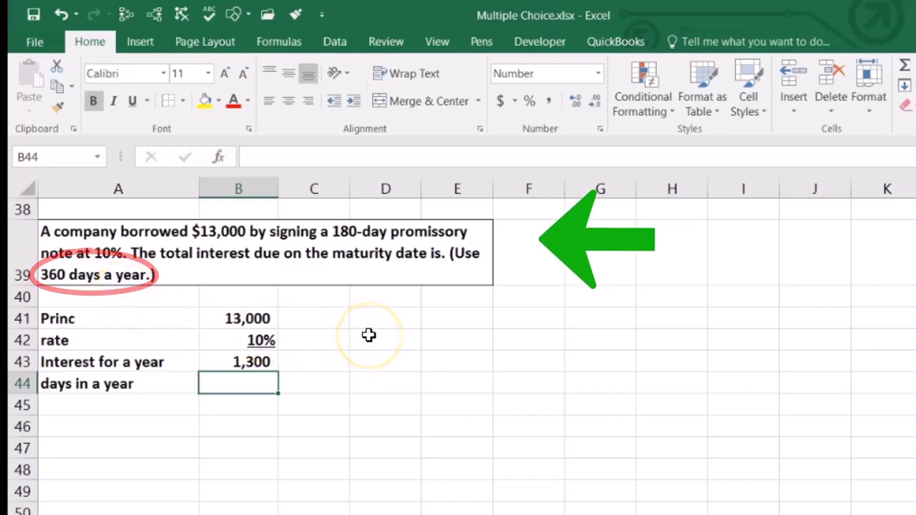
{"action": "type", "text": "="}
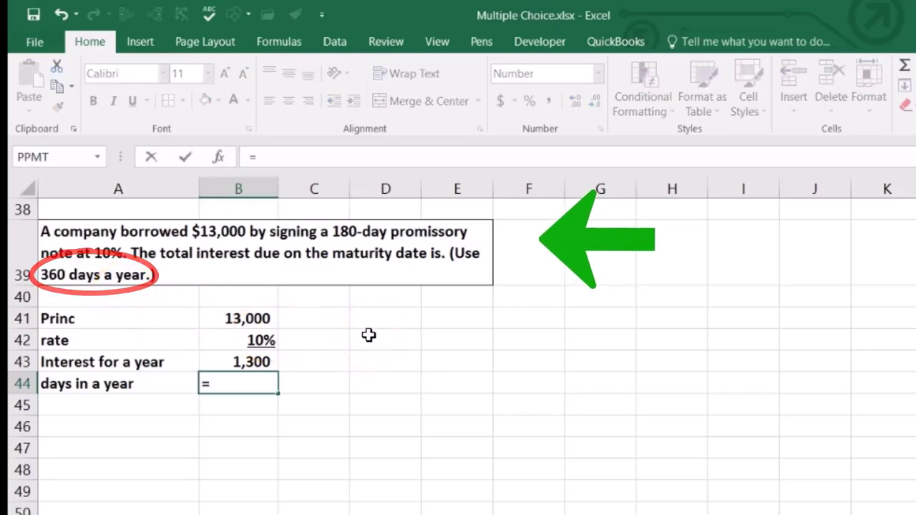
{"action": "type", "text": "12*30"}
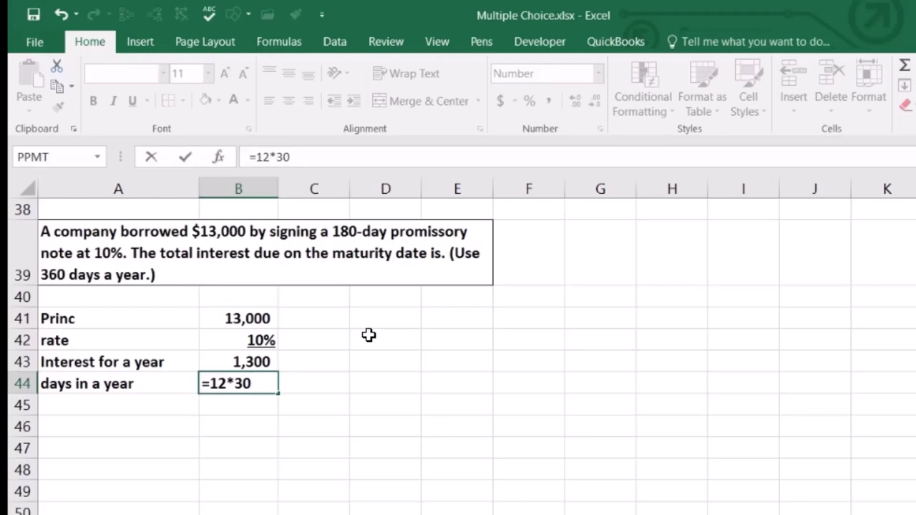
{"action": "key", "text": "Return"}
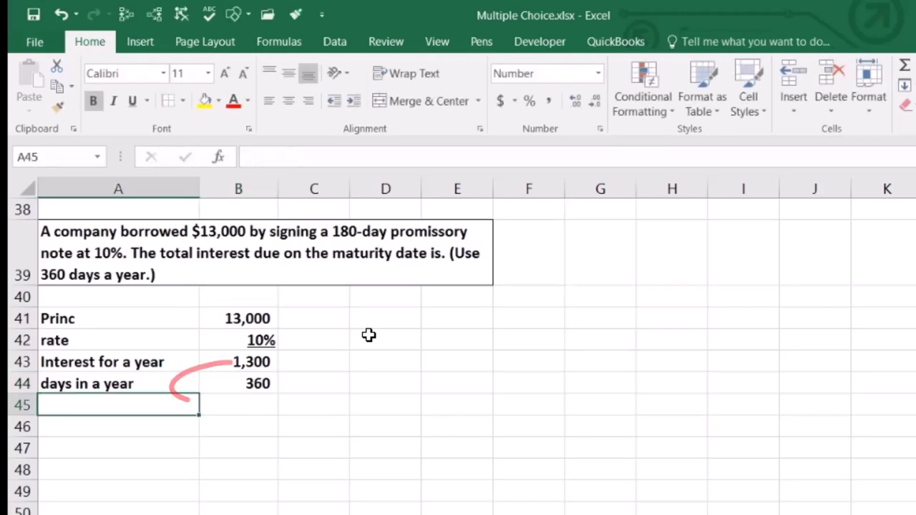
Step: Calculate the interest per day in B45 by dividing the yearly interest in B43 by the days in B44
{"action": "key", "text": "Right"}
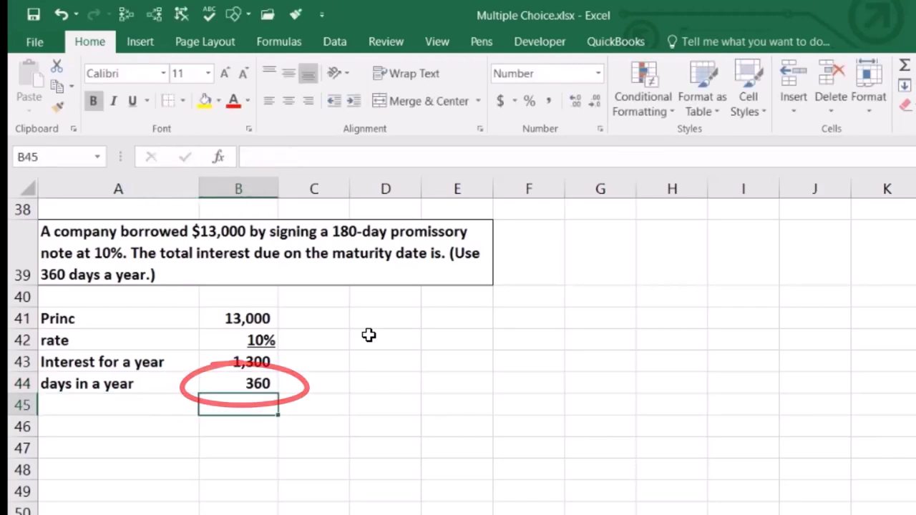
{"action": "type", "text": "="}
{"action": "left_click", "coordinate": [259, 363]}
{"action": "type", "text": "/"}
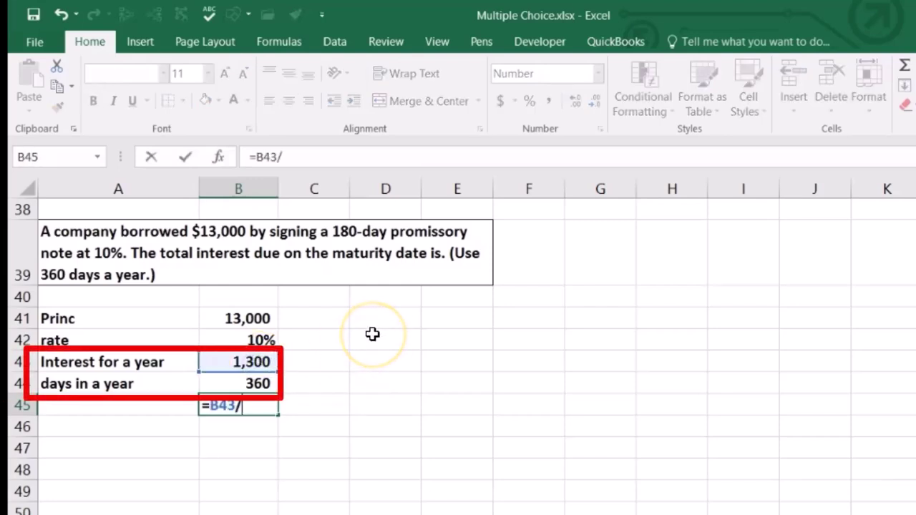
{"action": "left_click", "coordinate": [260, 382]}
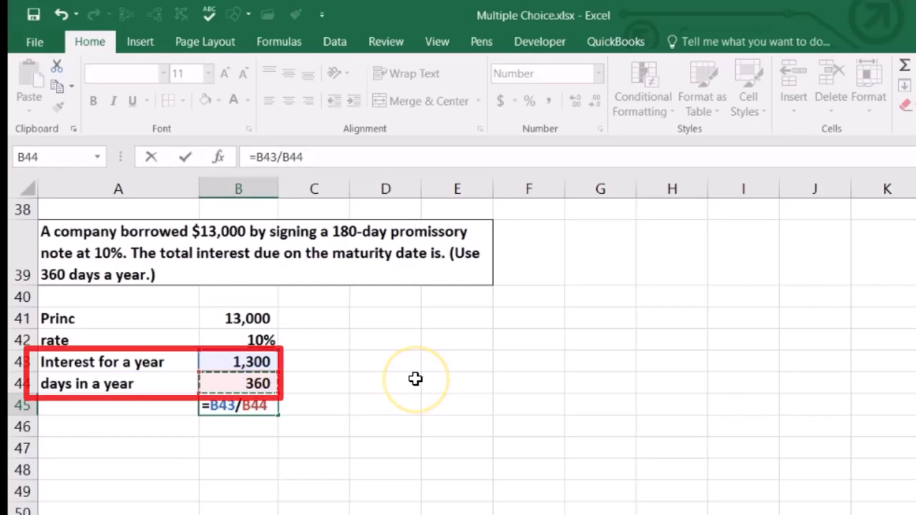
{"action": "key", "text": "Return"}
Step: Underline the days in B44 and display the daily interest in B45 with two decimal places
{"action": "key", "text": "Up"}
{"action": "key", "text": "Up"}
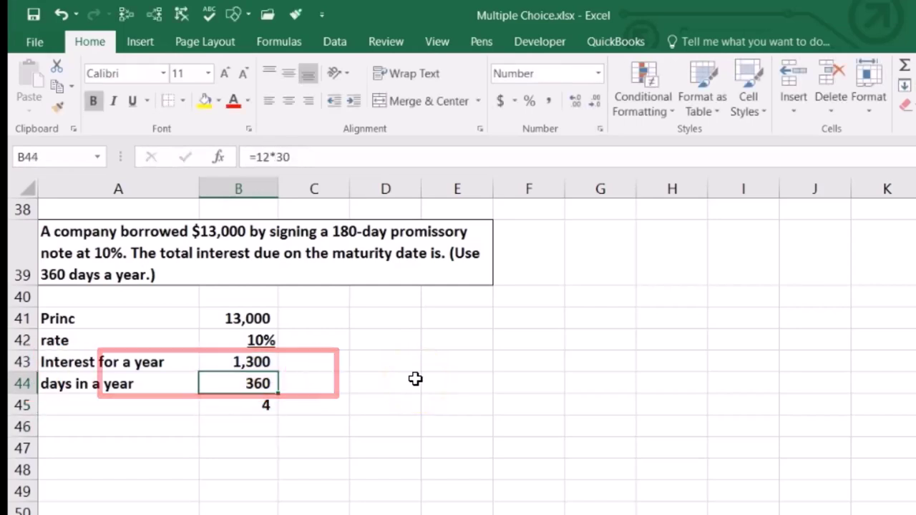
{"action": "left_click", "coordinate": [138, 103]}
{"action": "left_click", "coordinate": [214, 405]}
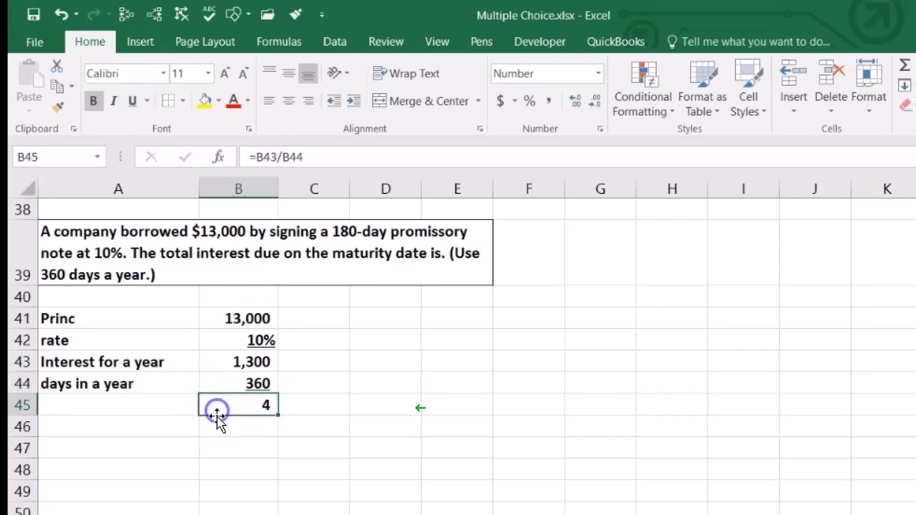
{"action": "left_click", "coordinate": [574, 103]}
{"action": "left_click", "coordinate": [574, 103]}
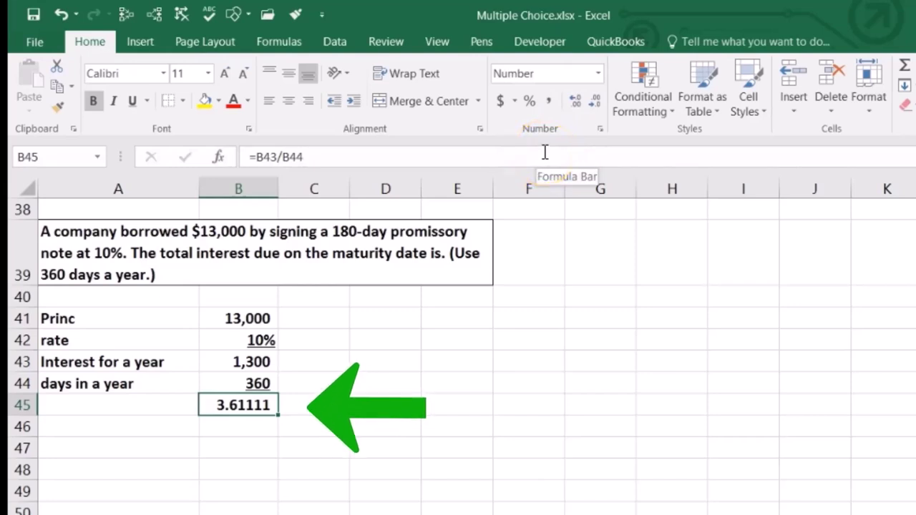
{"action": "left_click", "coordinate": [593, 104]}
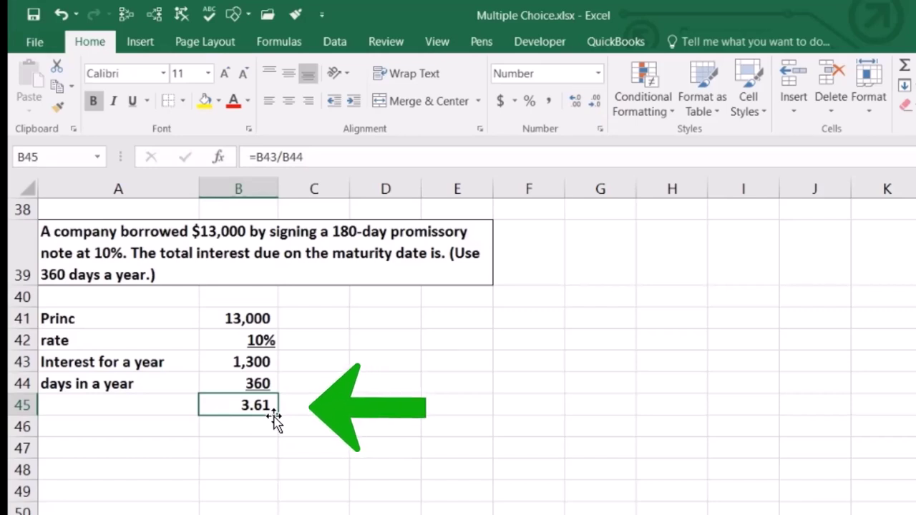
Step: Enter 180 days in B46 and calculate the total interest in B47 by multiplying B45 by B46
{"action": "left_click", "coordinate": [258, 431]}
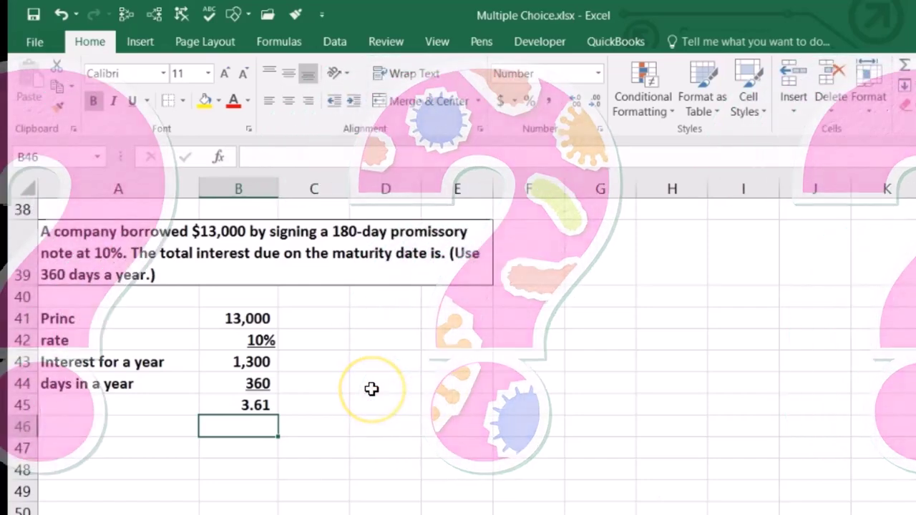
{"action": "type", "text": "180"}
{"action": "key", "text": "Return"}
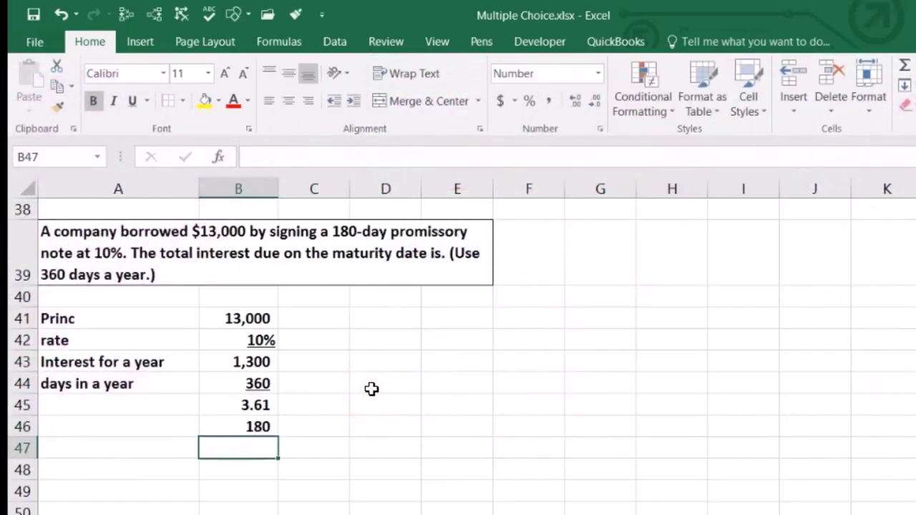
{"action": "type", "text": "="}
{"action": "left_click", "coordinate": [276, 405]}
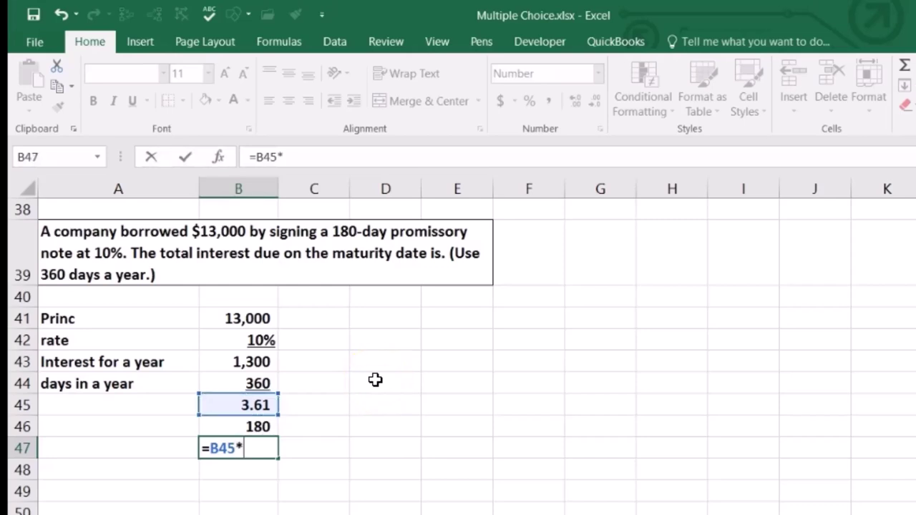
{"action": "type", "text": "*"}
{"action": "left_click", "coordinate": [262, 425]}
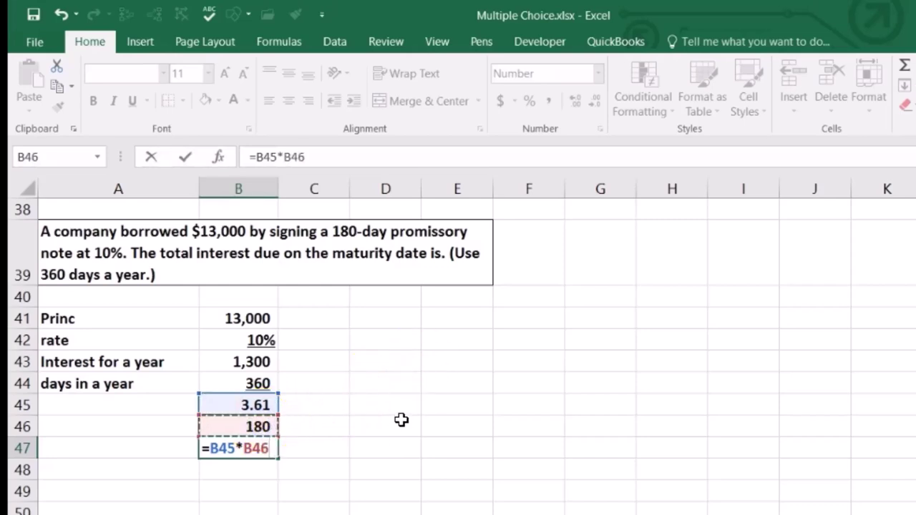
{"action": "key", "text": "Return"}
Step: Underline the number of days in B46 above the total interest
{"action": "key", "text": "Up"}
{"action": "key", "text": "Up"}
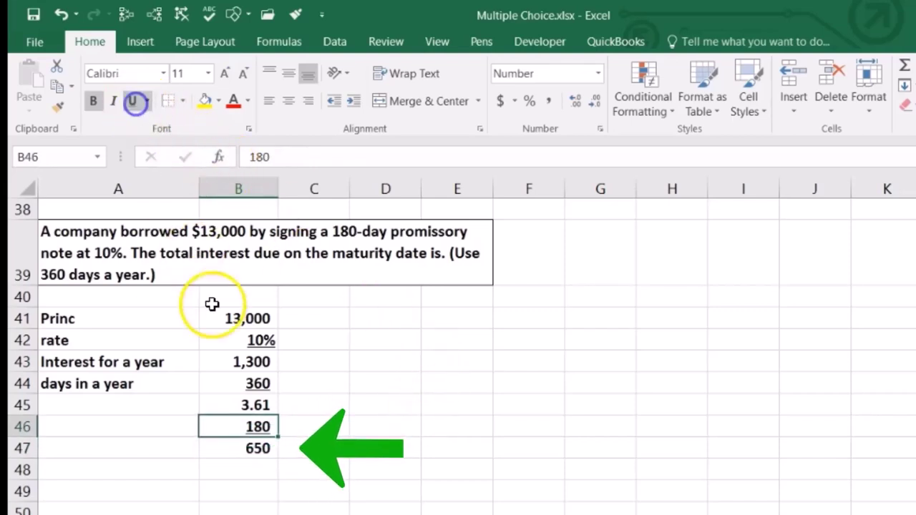
{"action": "left_click", "coordinate": [232, 449]}
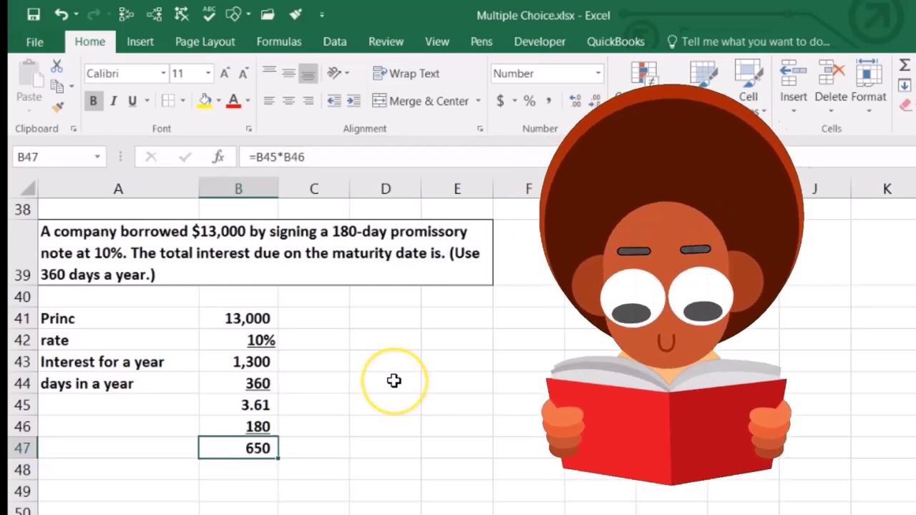
Step: Start an alternative calculation beside the first one by entering the principal 13,000 in D42
{"action": "left_click", "coordinate": [383, 338]}
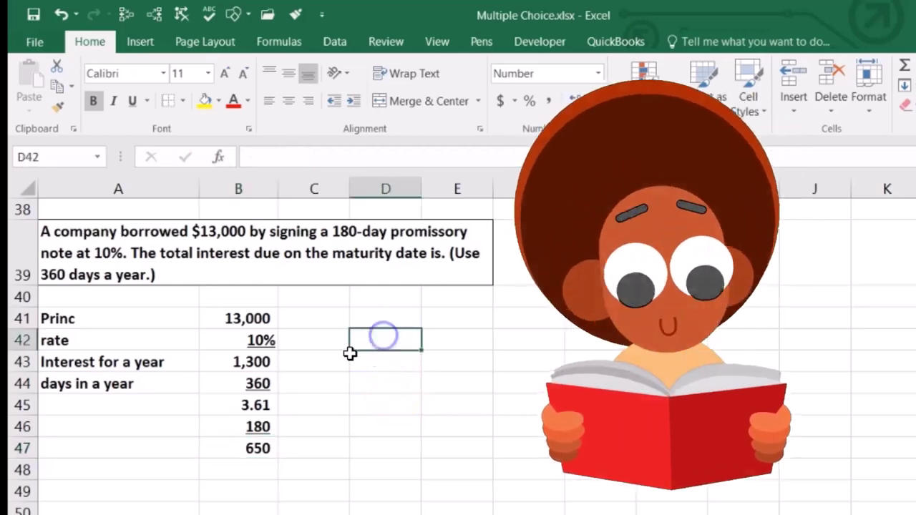
{"action": "type", "text": "13,00"}
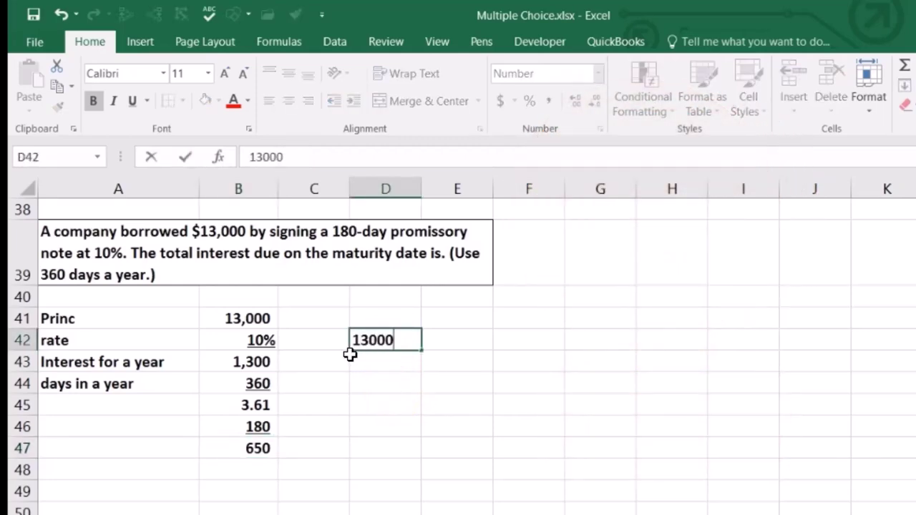
{"action": "type", "text": "0"}
{"action": "key", "text": "Return"}
{"action": "key", "text": "Up"}
Step: Enter 180 and 360 on two lines within E42 and underline the 180 so they read as a fraction
{"action": "key", "text": "Right"}
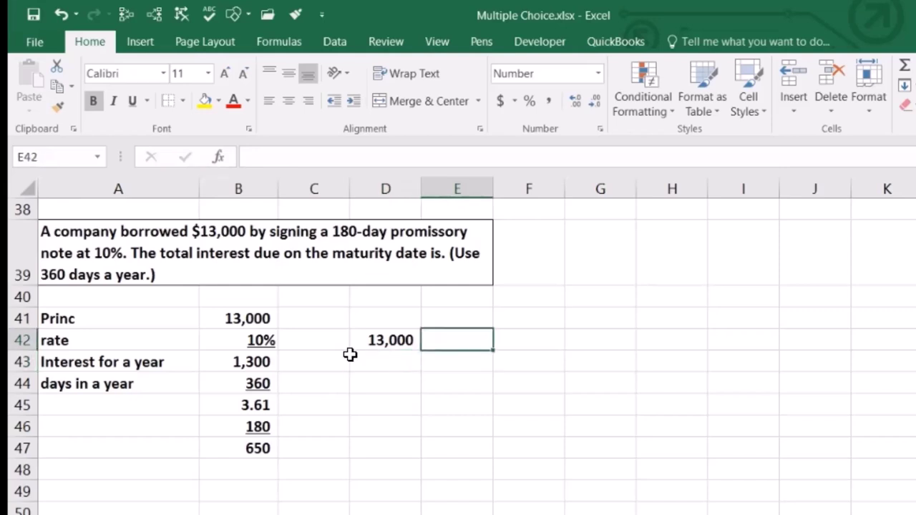
{"action": "type", "text": "18"}
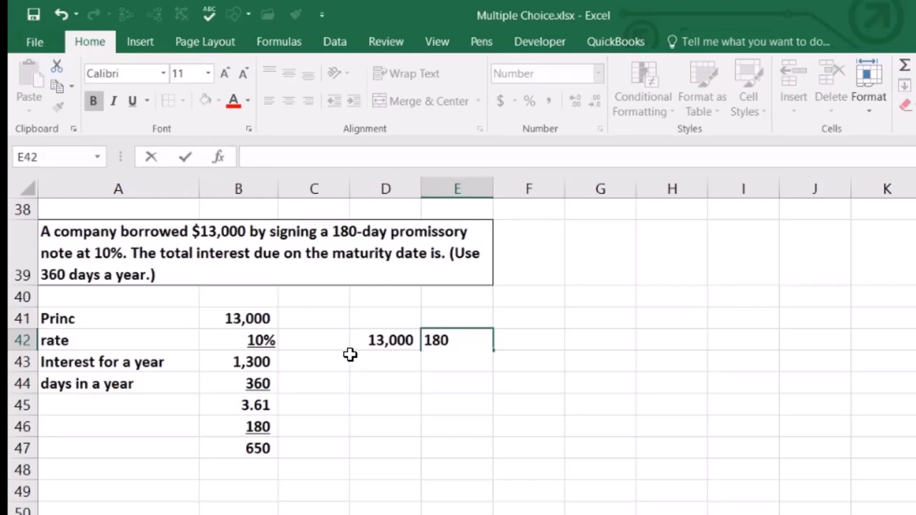
{"action": "type", "text": "0"}
{"action": "key", "text": "alt+Return"}
{"action": "type", "text": "360"}
{"action": "key", "text": "Return"}
{"action": "key", "text": "Up"}
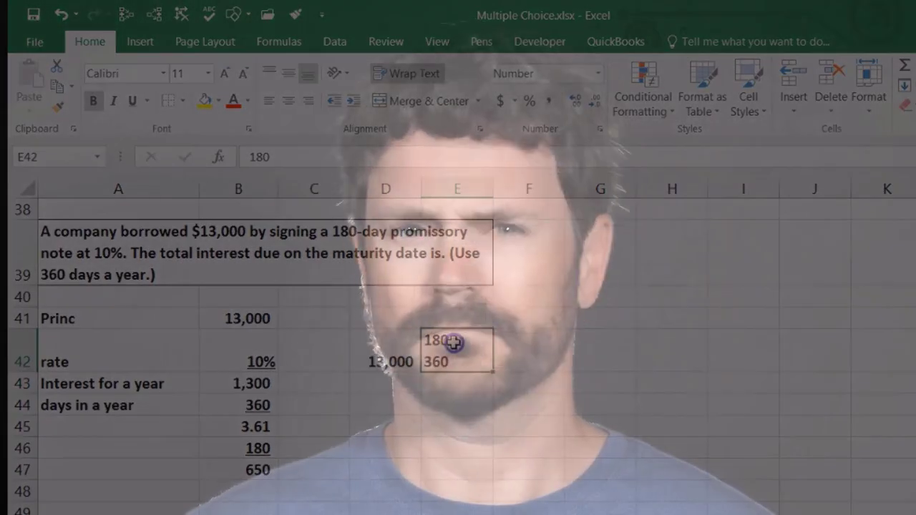
{"action": "double_click", "coordinate": [454, 343]}
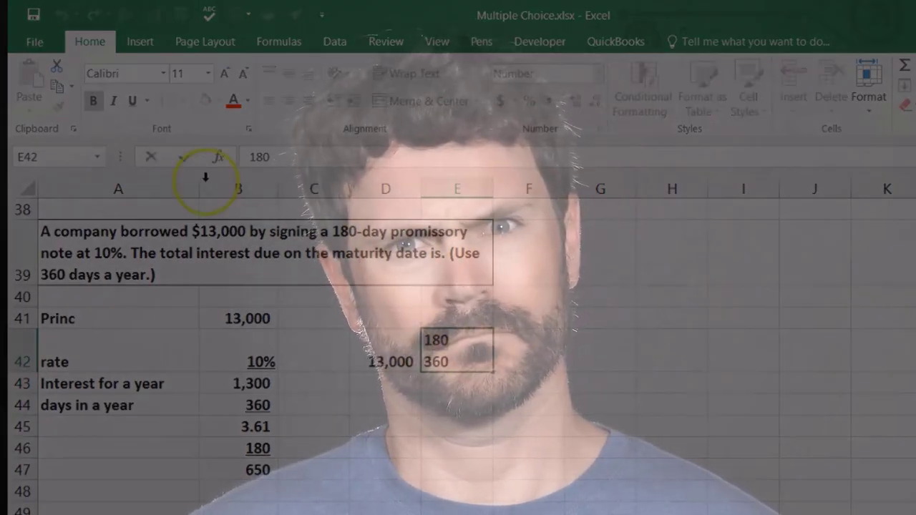
{"action": "left_click", "coordinate": [133, 101]}
{"action": "key", "text": "Return"}
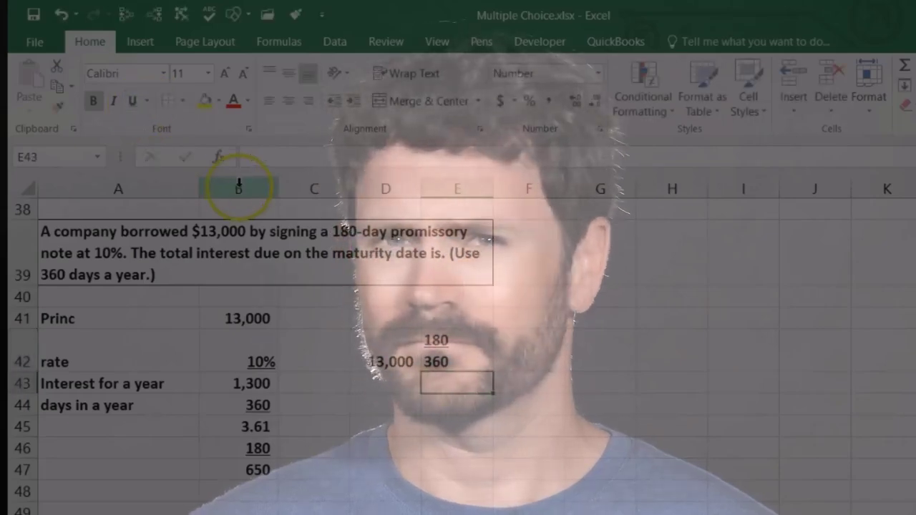
Step: Center the principal in D42 both horizontally and vertically, and center the 180/360 fraction in E42 horizontally
{"action": "left_click", "coordinate": [387, 331]}
{"action": "left_click", "coordinate": [290, 104]}
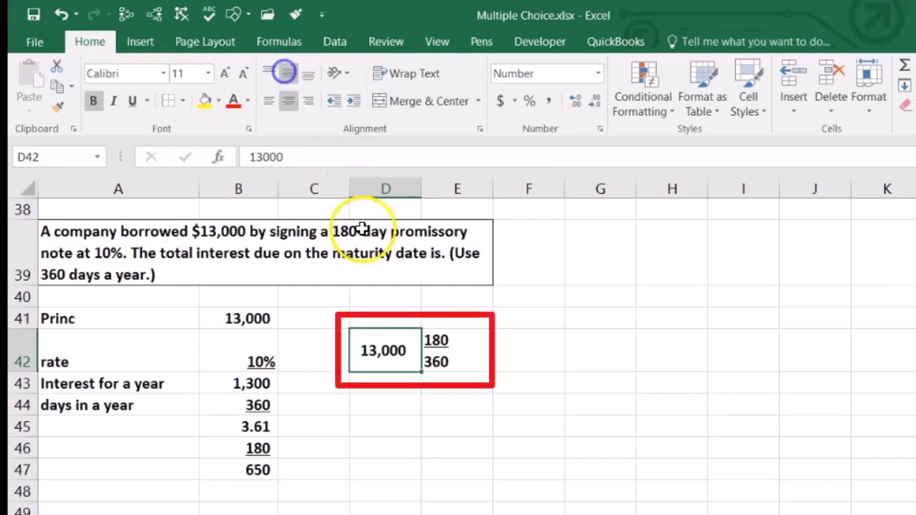
{"action": "left_click", "coordinate": [438, 341]}
{"action": "left_click", "coordinate": [285, 104]}
{"action": "left_click", "coordinate": [425, 475]}
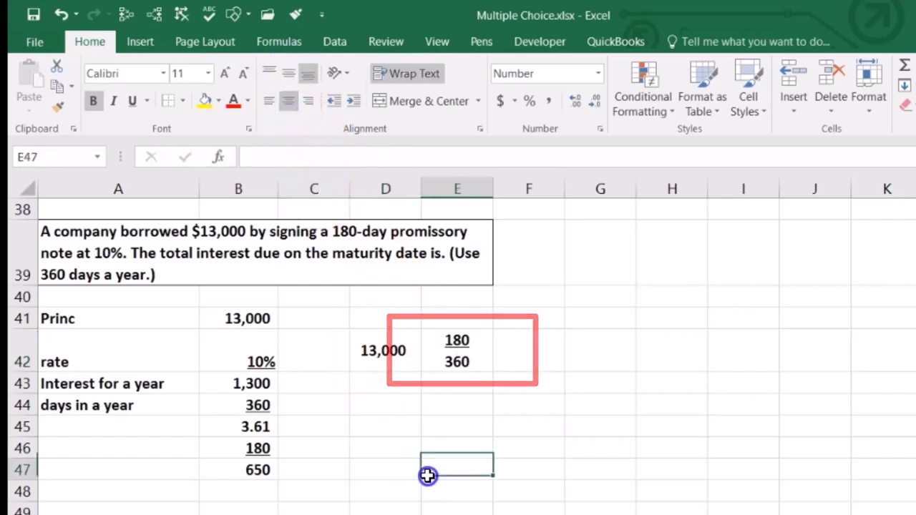
{"action": "left_click", "coordinate": [259, 387]}
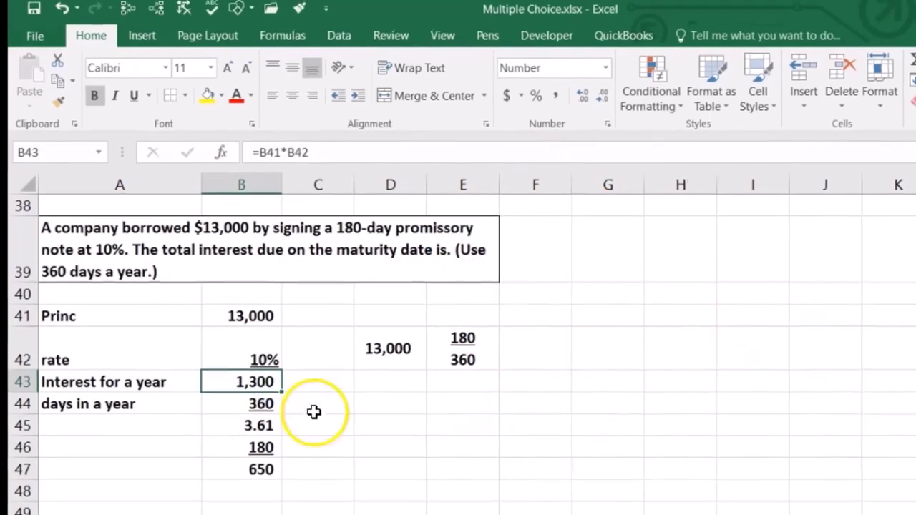
{"action": "left_click", "coordinate": [266, 427]}
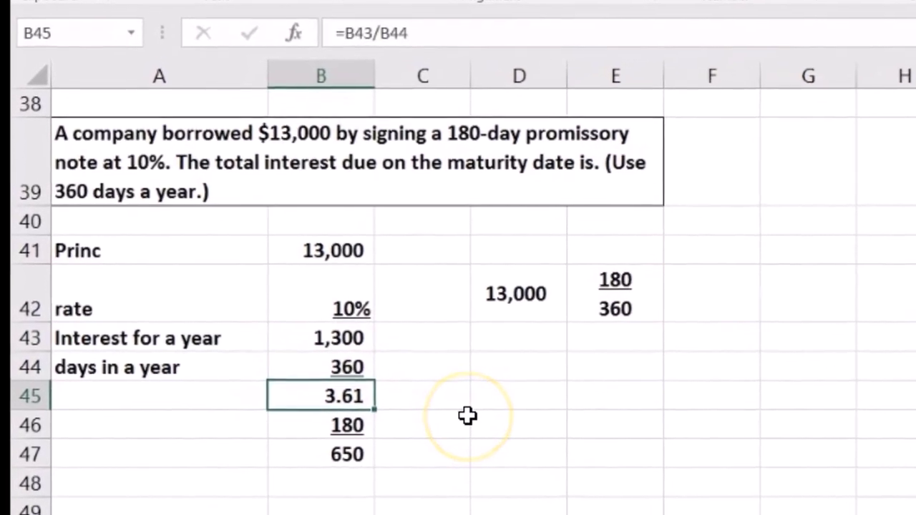